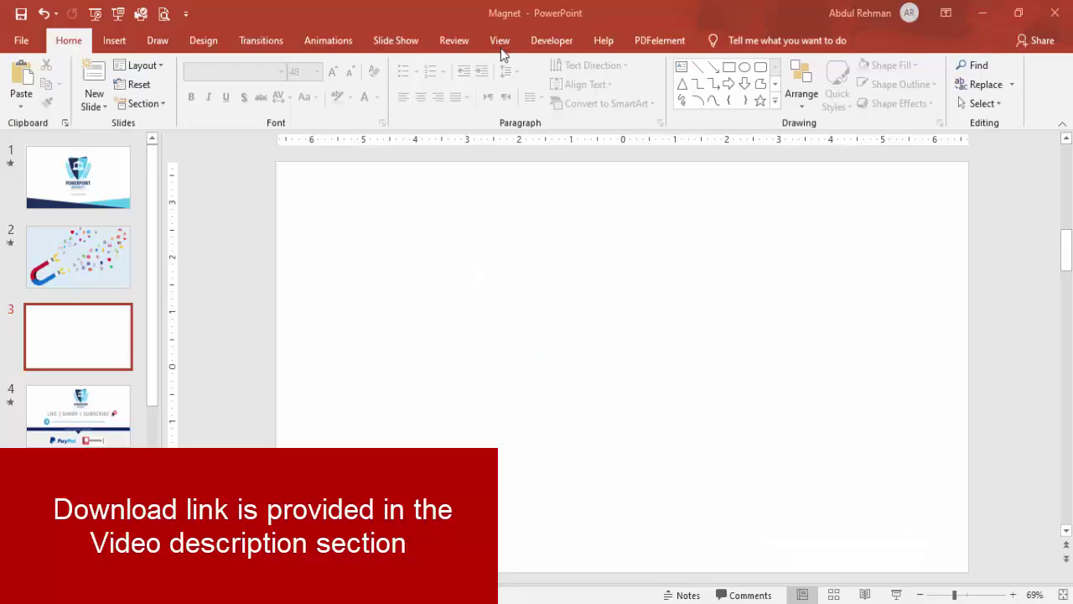
- Turn on the slide guides and draw a Top Corners Rounded rectangle near the slide centre
click(501, 46)
click(320, 103)
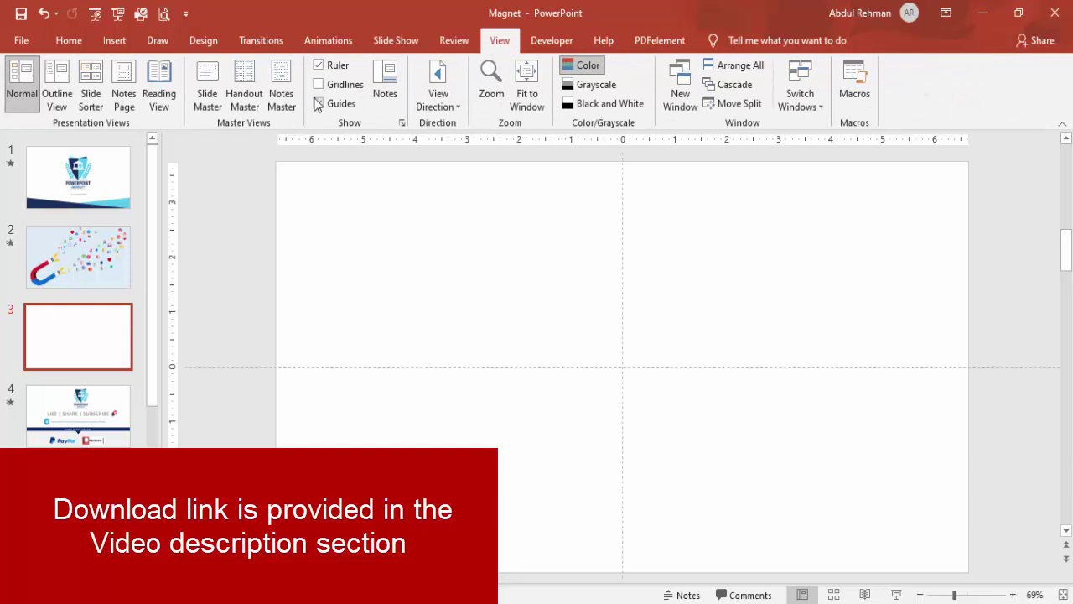
click(117, 42)
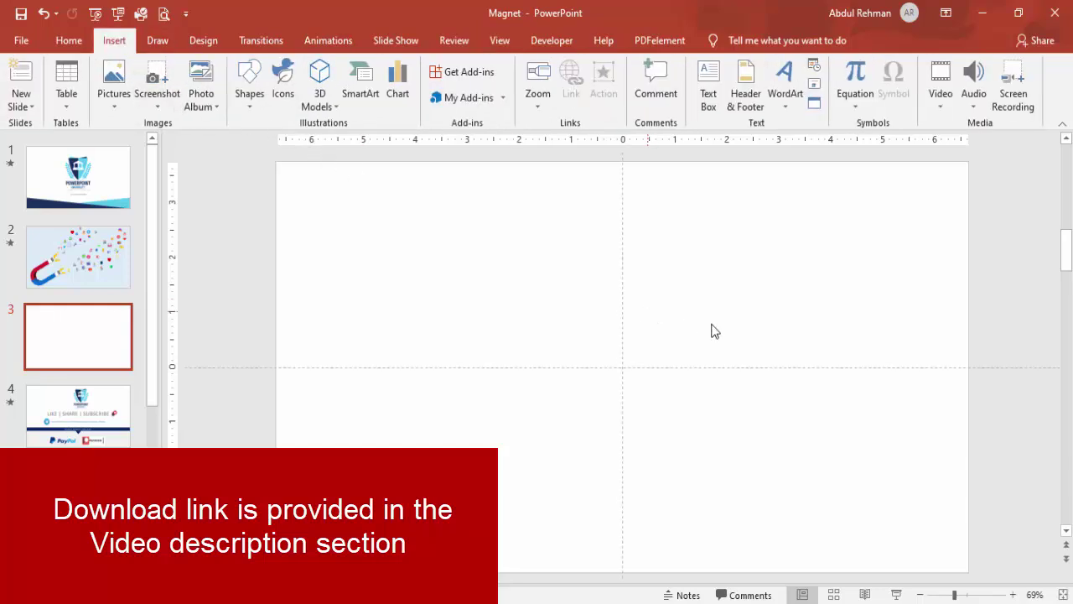
click(252, 106)
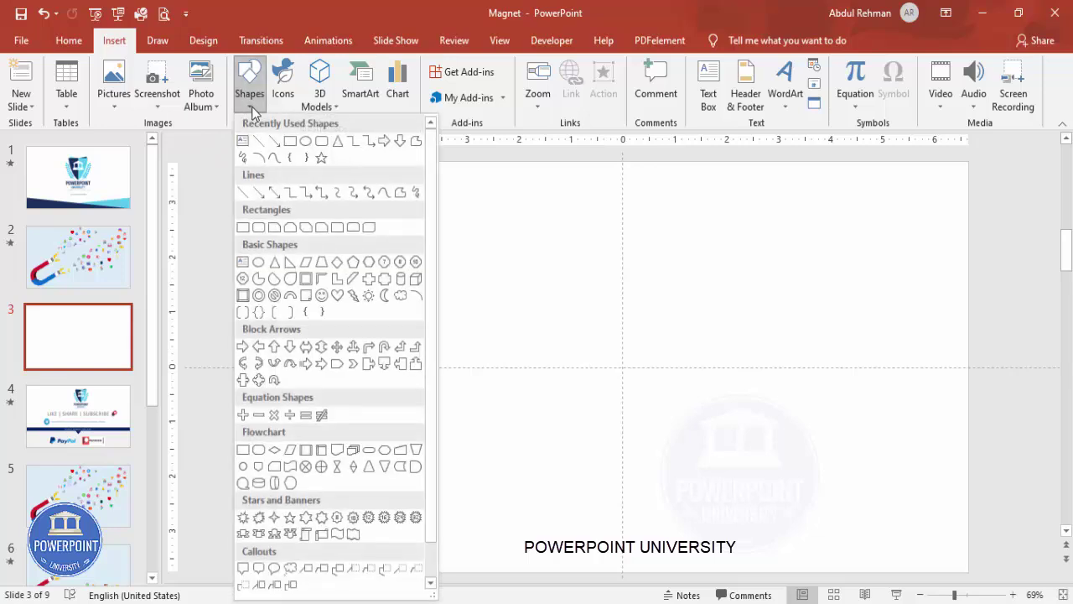
click(353, 228)
drag(548, 269, 684, 470)
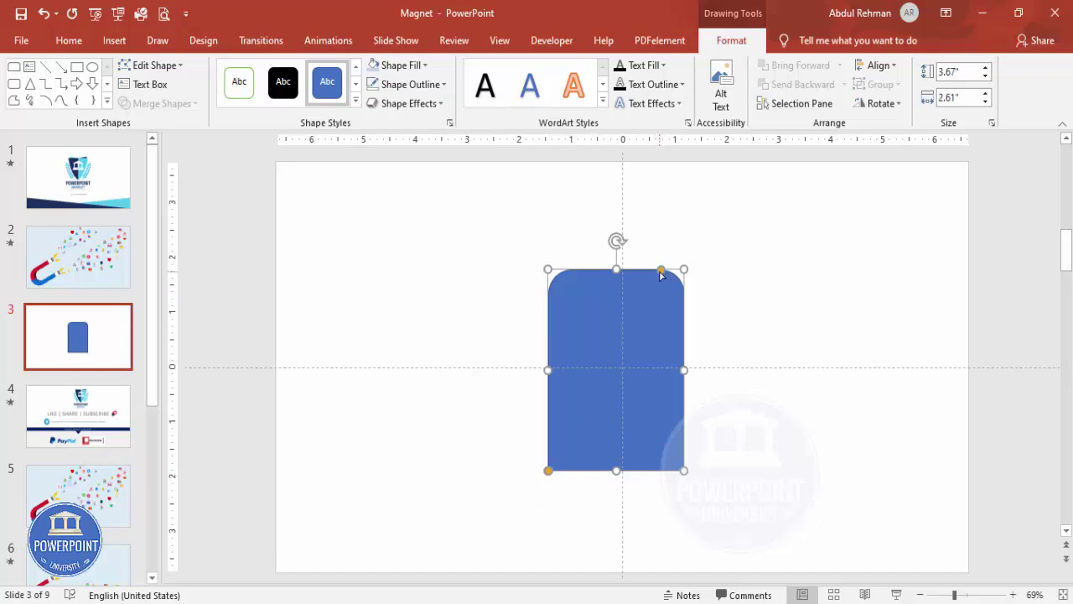
- Round the rectangle's top corners fully into an arch and give it No Outline
drag(662, 272, 616, 270)
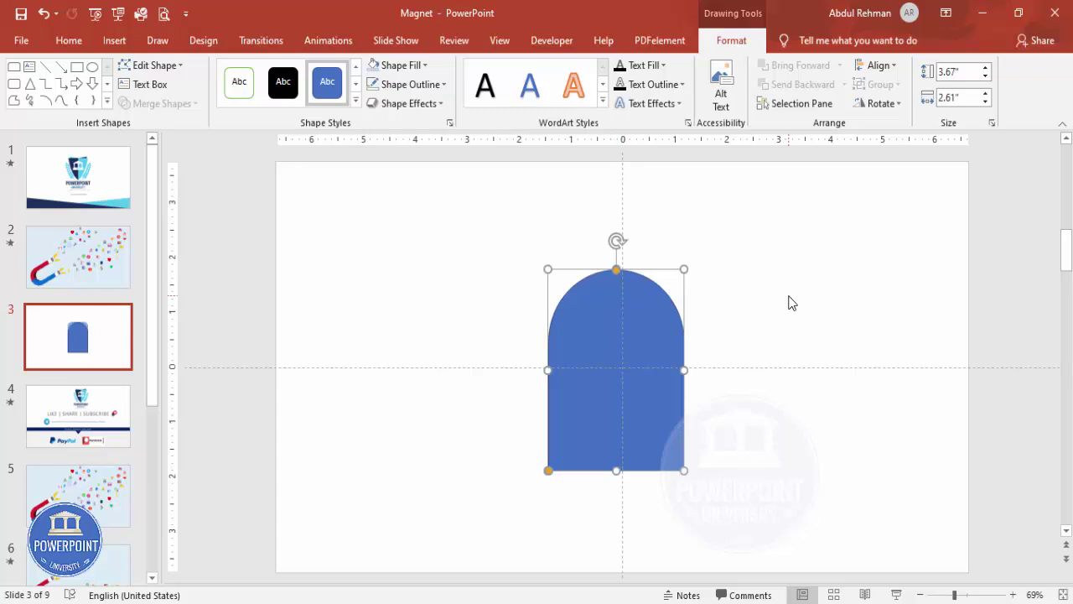
click(438, 86)
click(426, 264)
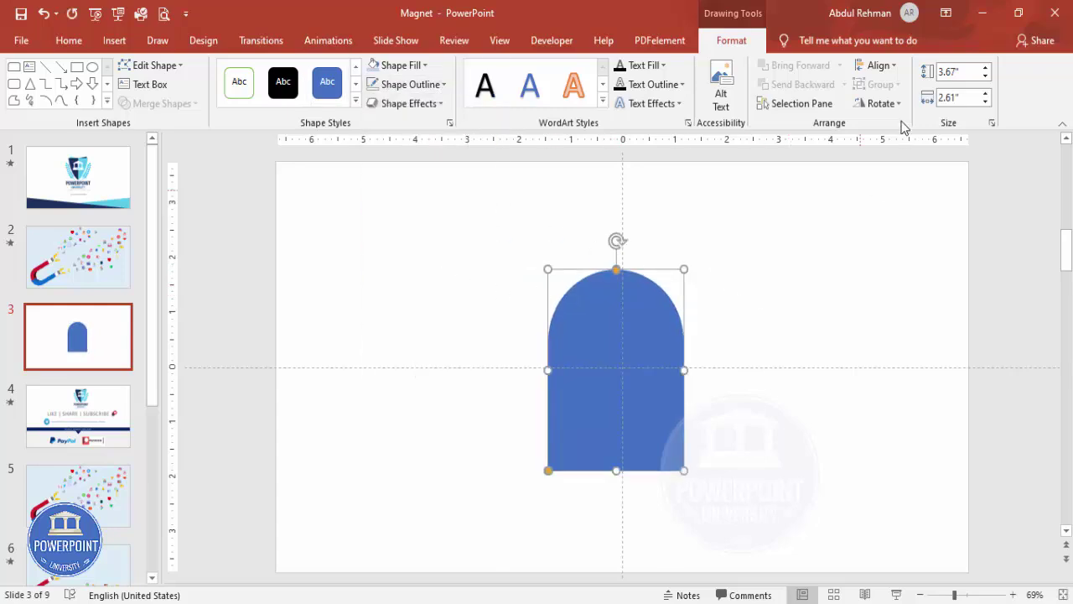
- Narrow the arch to 3.67" by 2.23" and centre it horizontally and vertically on the slide
click(877, 65)
click(909, 106)
click(878, 65)
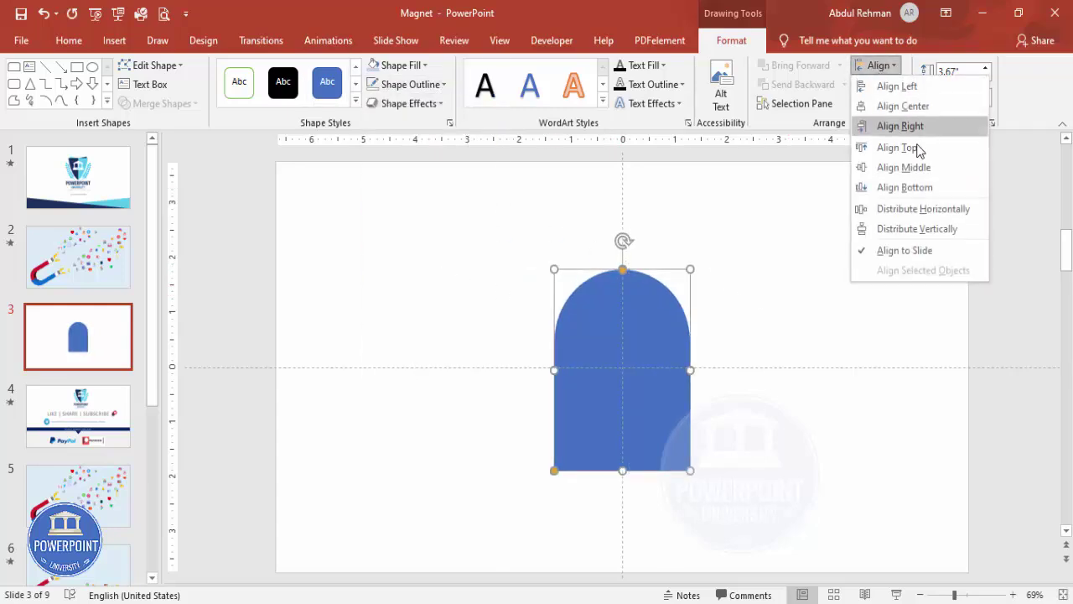
click(927, 170)
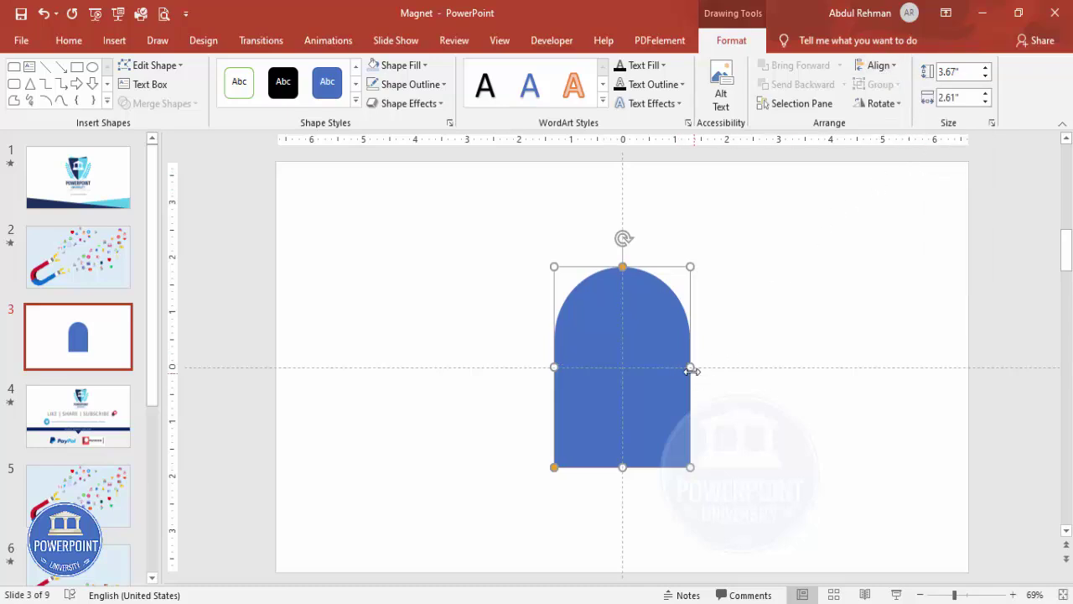
drag(688, 367, 670, 367)
click(878, 65)
click(903, 106)
click(878, 65)
click(929, 169)
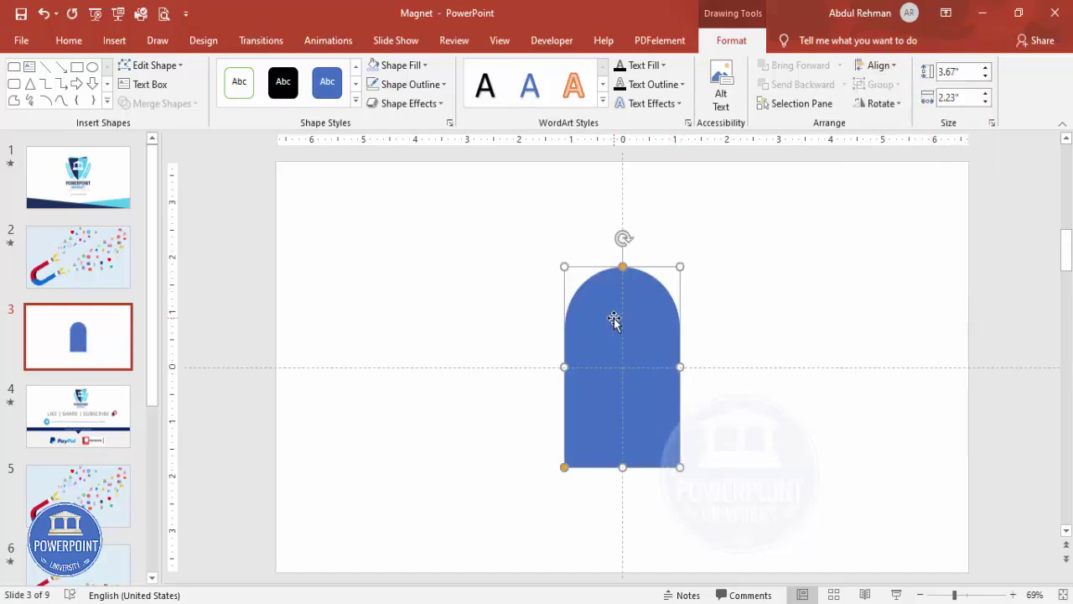
- Duplicate the arch, fill the copy darker blue, and shrink and centre it inside the original
drag(614, 319, 713, 320)
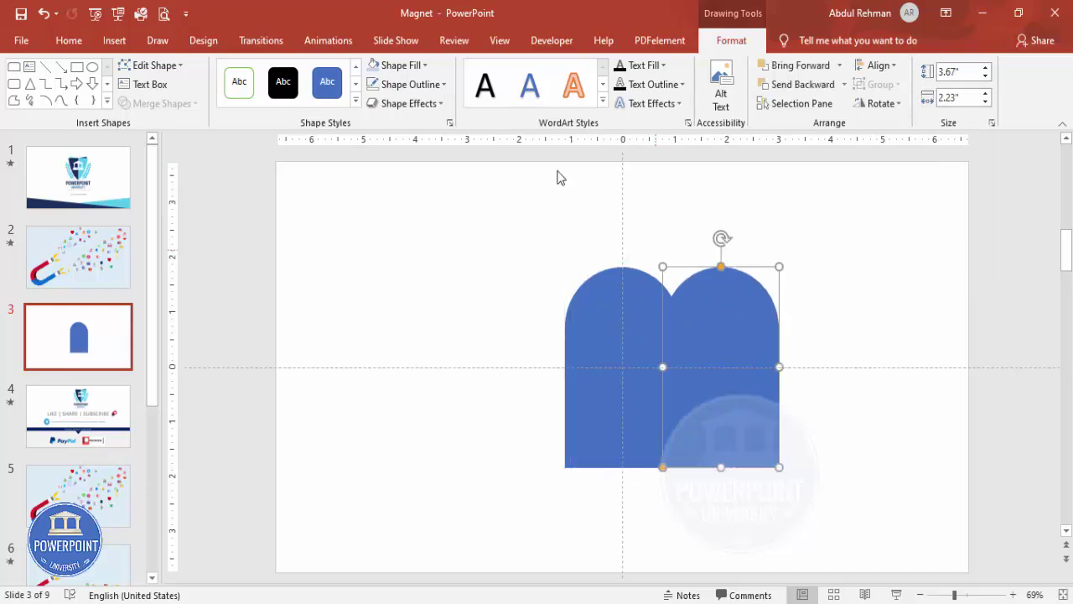
click(408, 70)
click(425, 151)
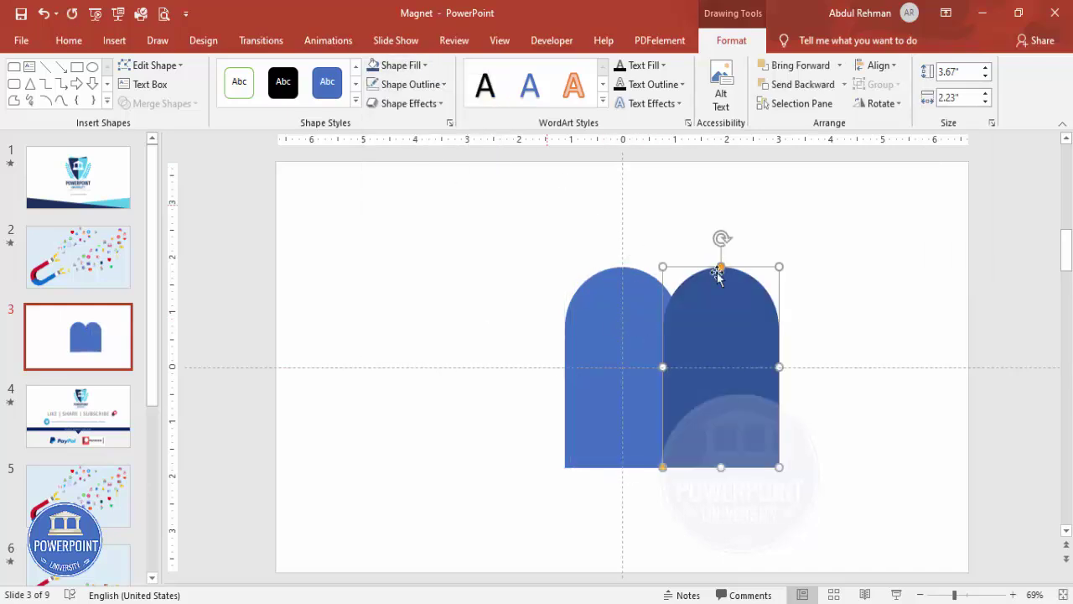
drag(662, 267, 684, 300)
drag(724, 354, 621, 355)
drag(664, 386, 589, 384)
mouse_move(662, 385)
mouse_down()
mouse_move(642, 400)
mouse_move(656, 403)
mouse_up()
- Select the outer and inner arches and apply Merge Shapes > Subtract
click(738, 431)
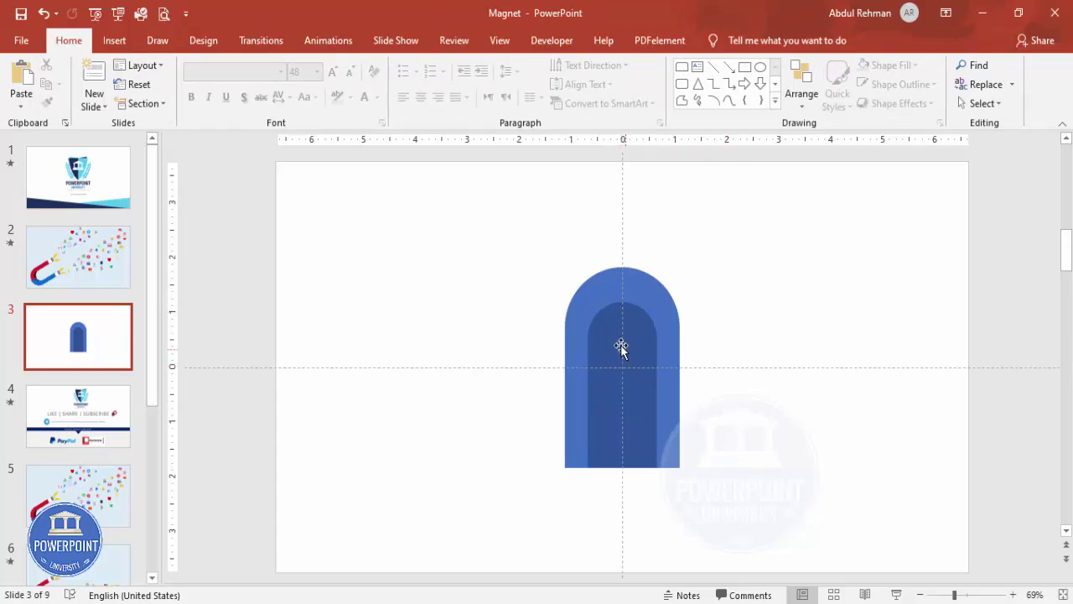
click(630, 288)
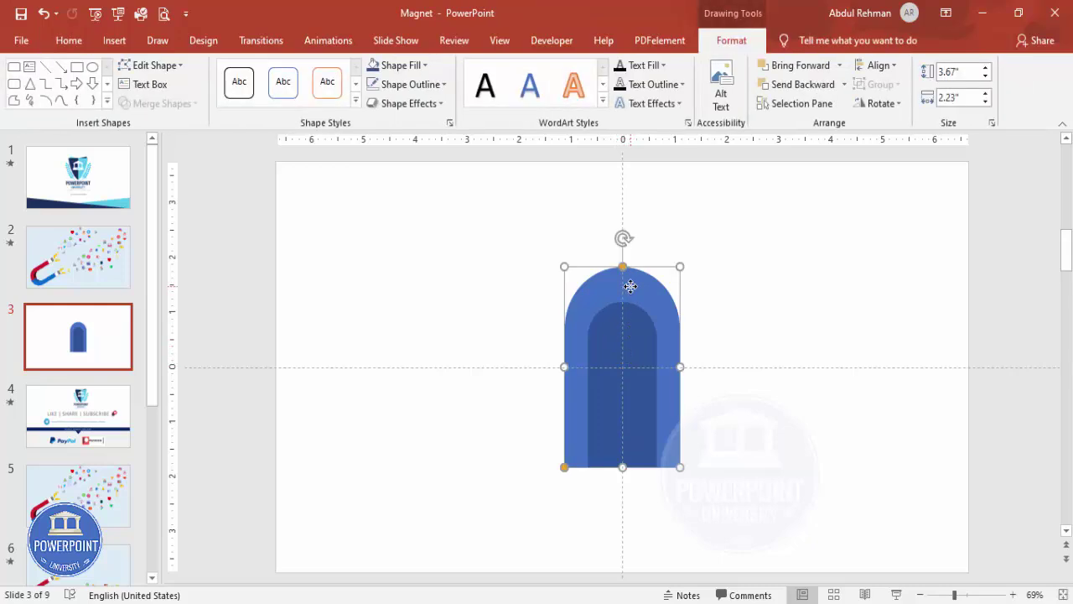
shift+click(635, 327)
click(198, 103)
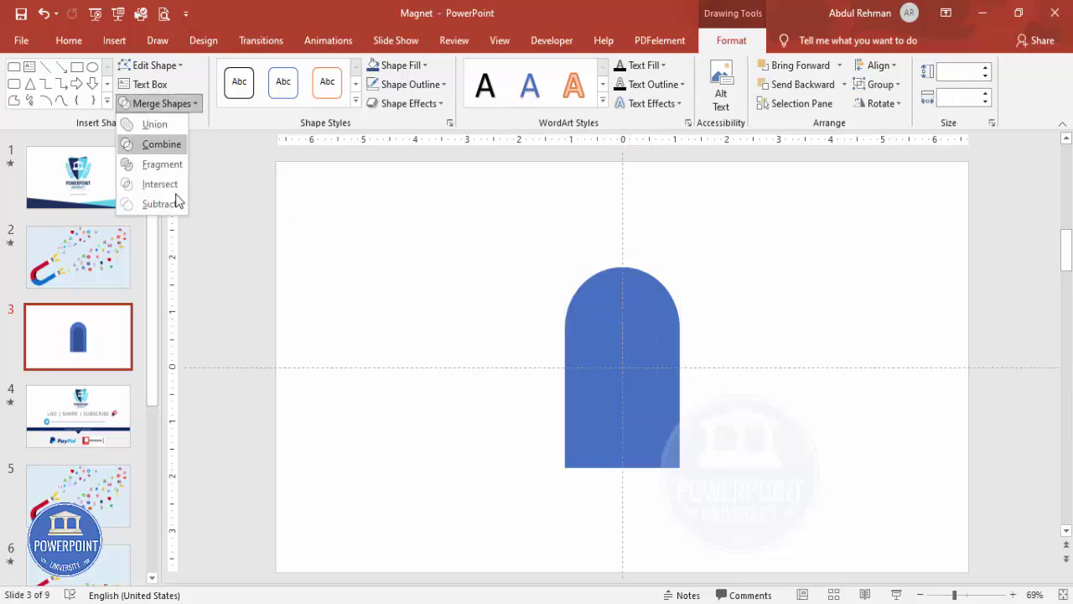
click(173, 202)
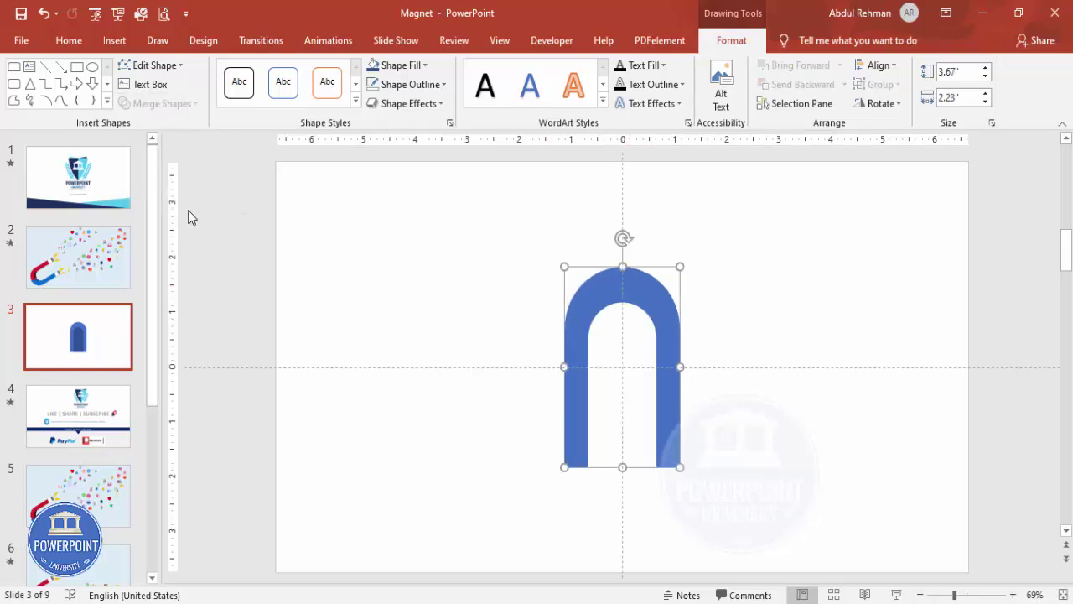
- Draw a rectangle over the U's left half and Intersect it to keep only that half
click(754, 325)
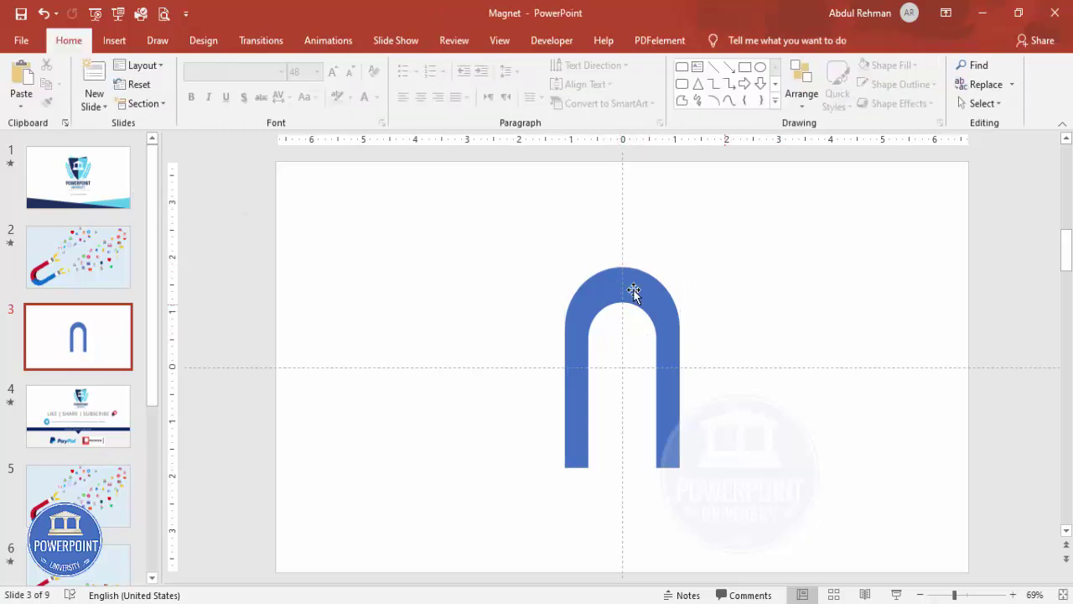
click(114, 41)
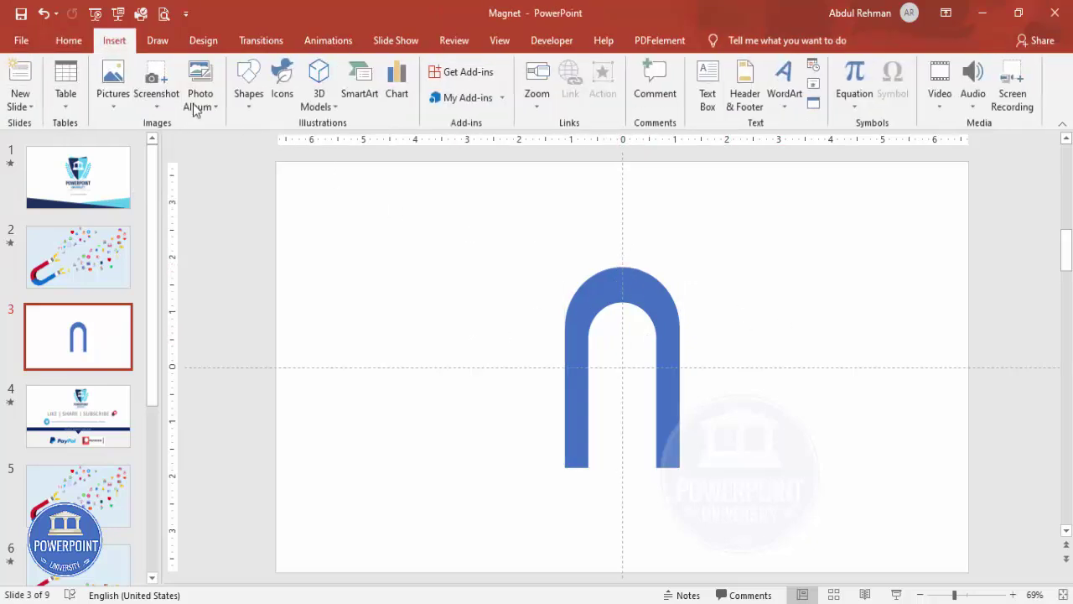
click(248, 92)
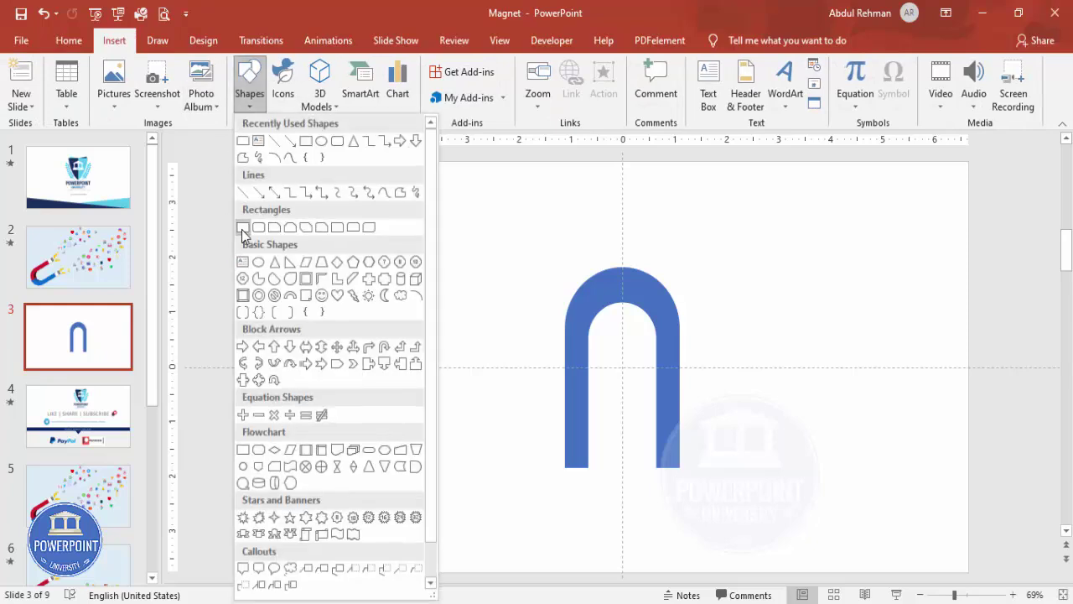
click(242, 228)
drag(527, 353, 622, 543)
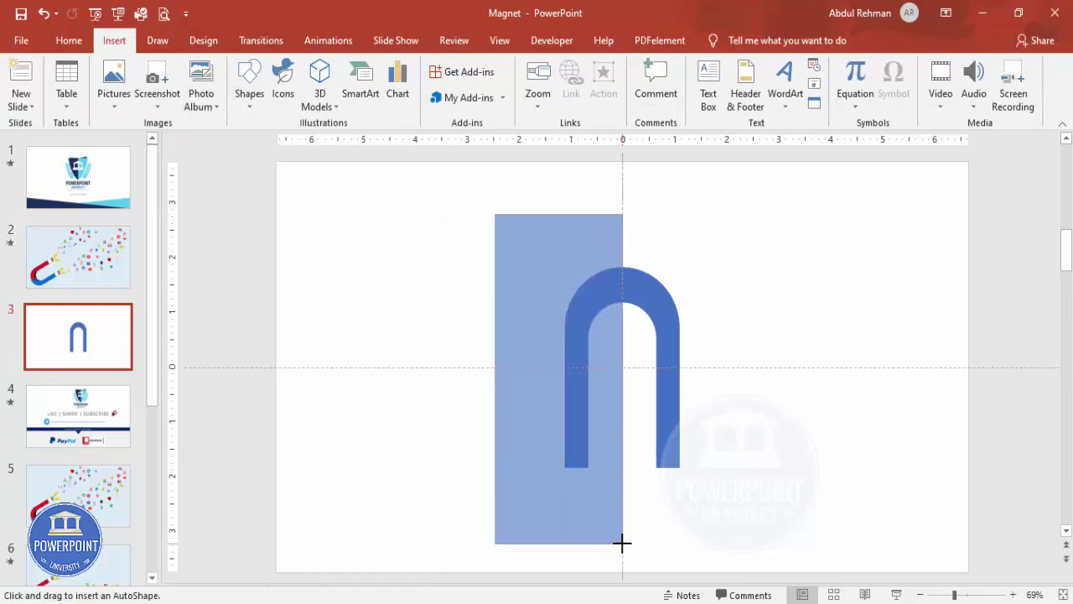
drag(615, 444, 616, 443)
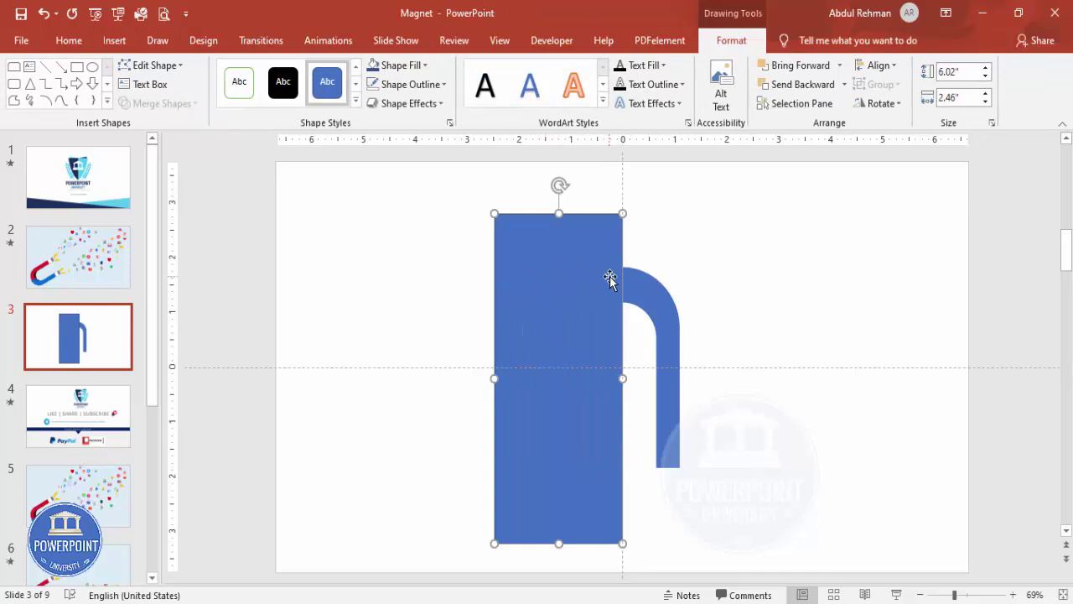
shift+click(645, 298)
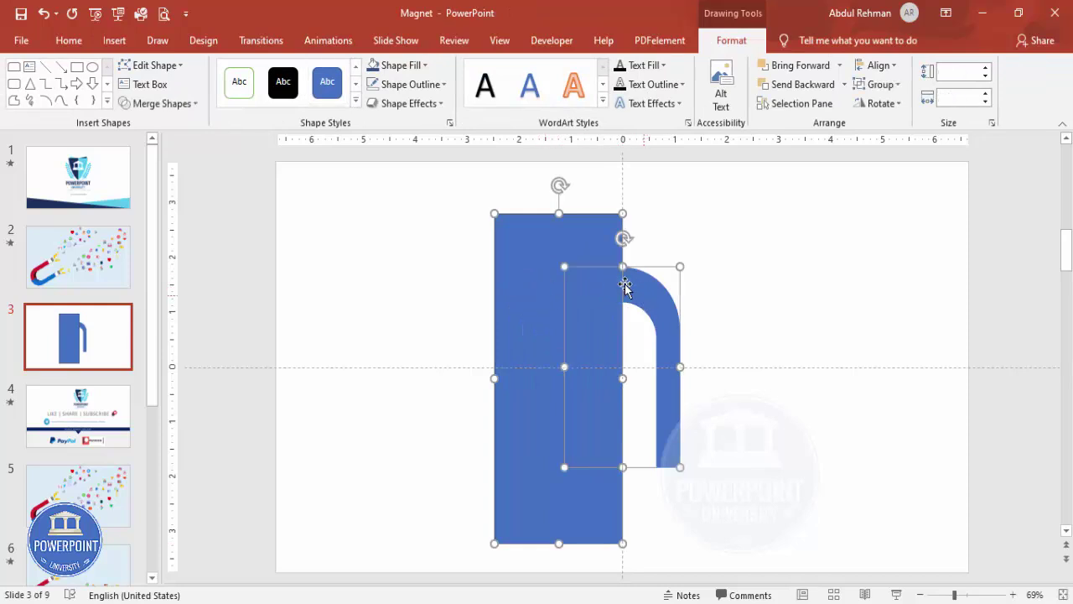
click(176, 104)
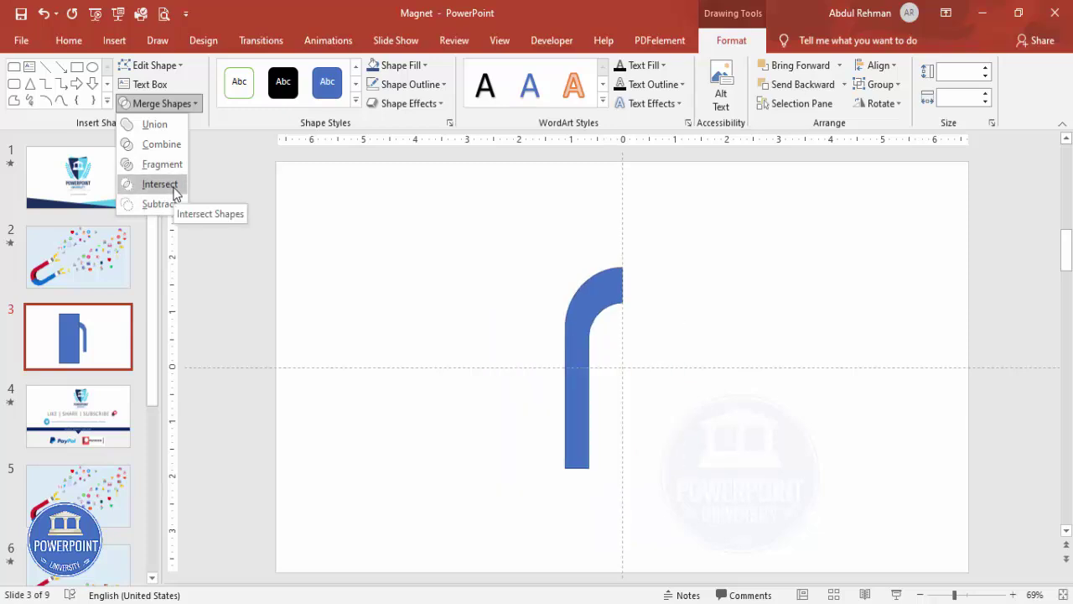
click(159, 184)
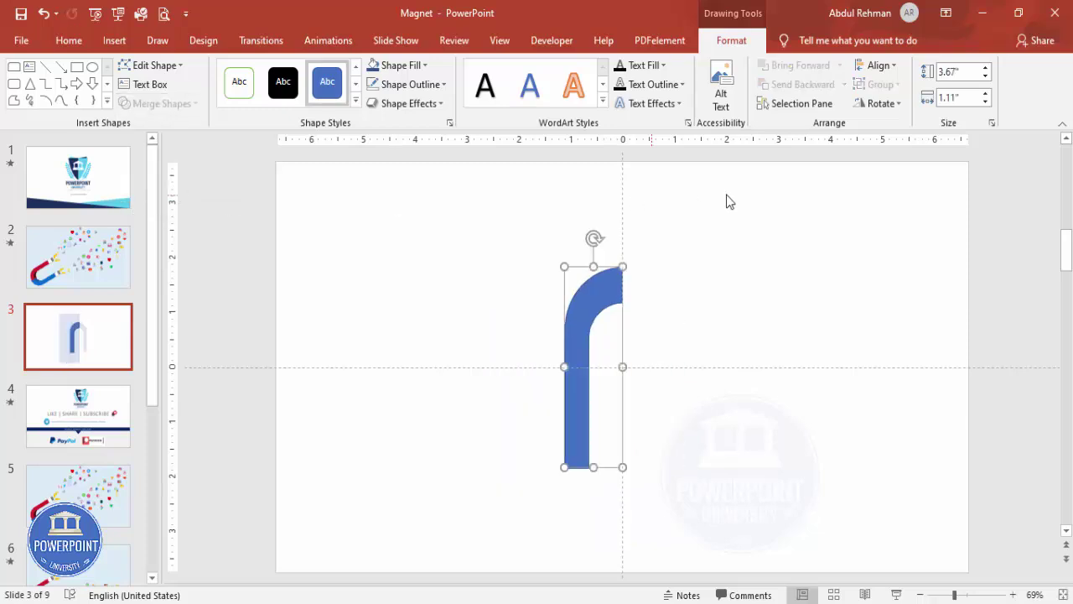
- Remove the half arch's outline, then duplicate it, Flip Horizontal, and snap the copy beside it
click(428, 85)
click(426, 262)
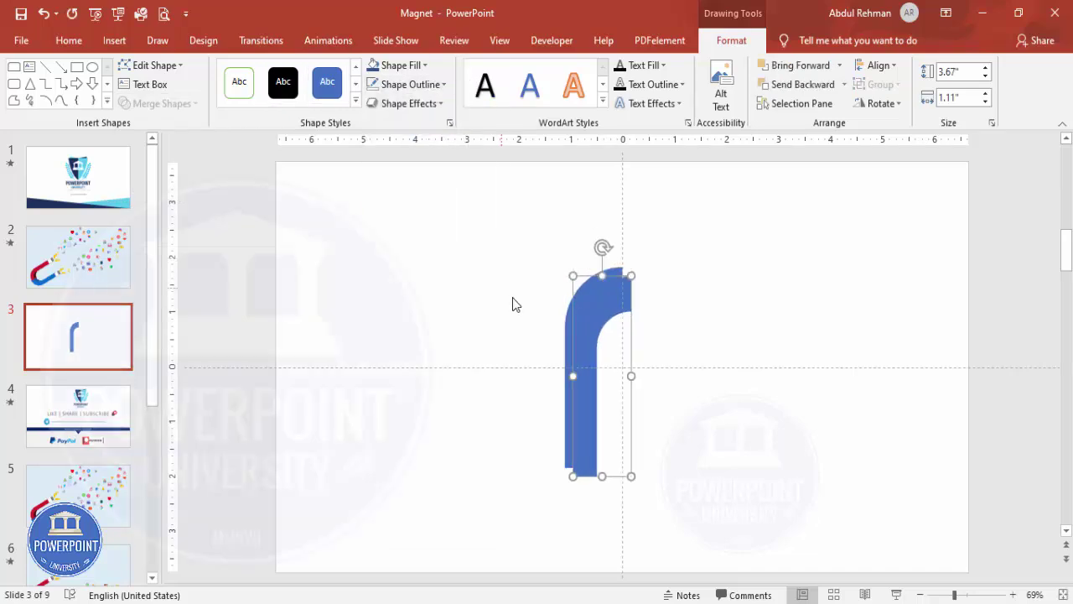
drag(601, 297, 676, 306)
click(882, 103)
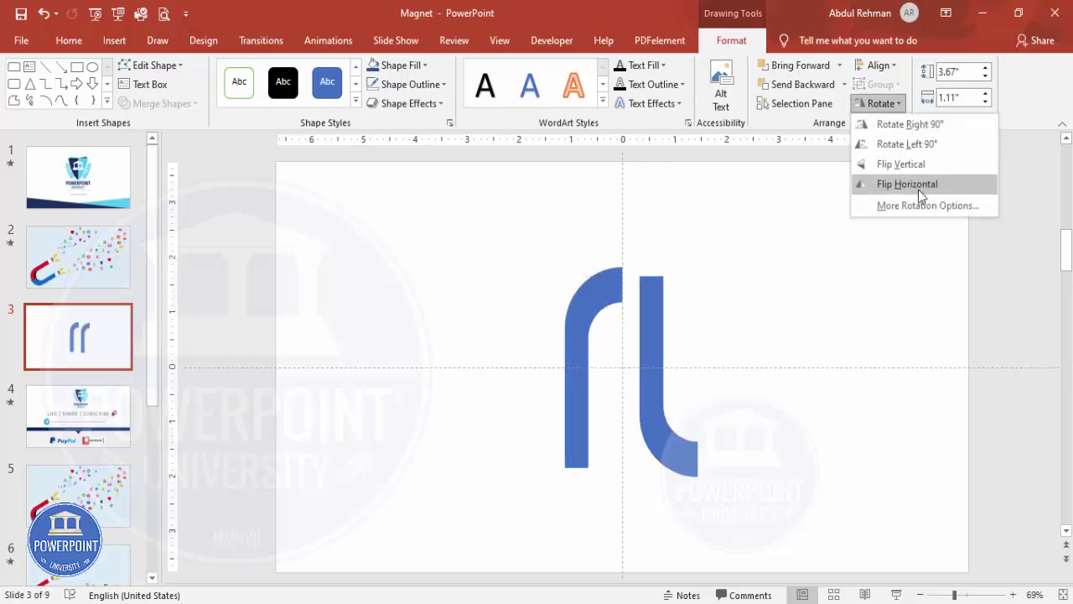
click(919, 185)
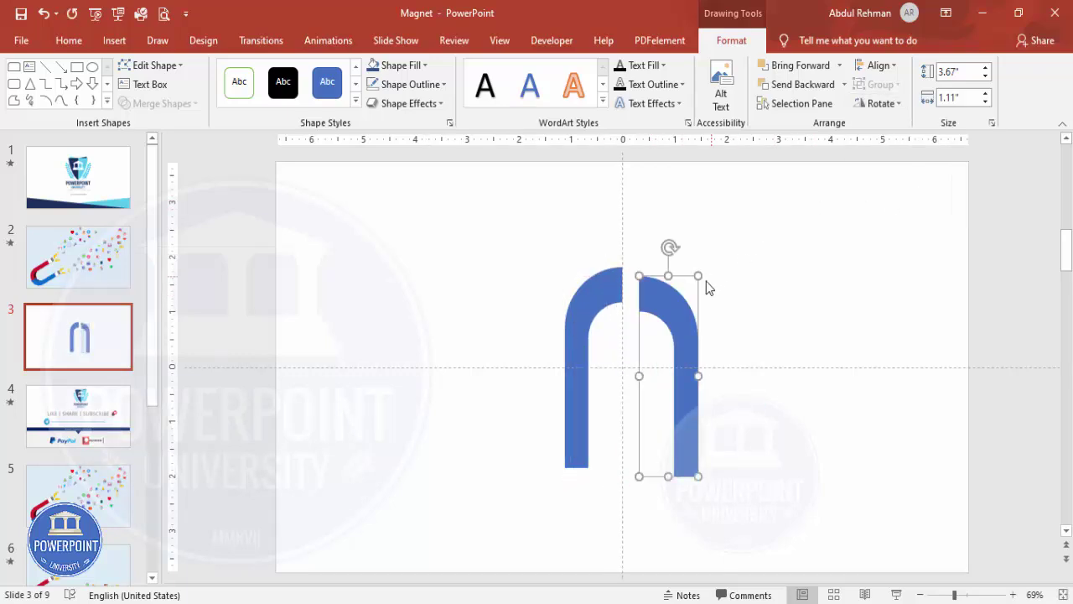
drag(675, 291, 657, 290)
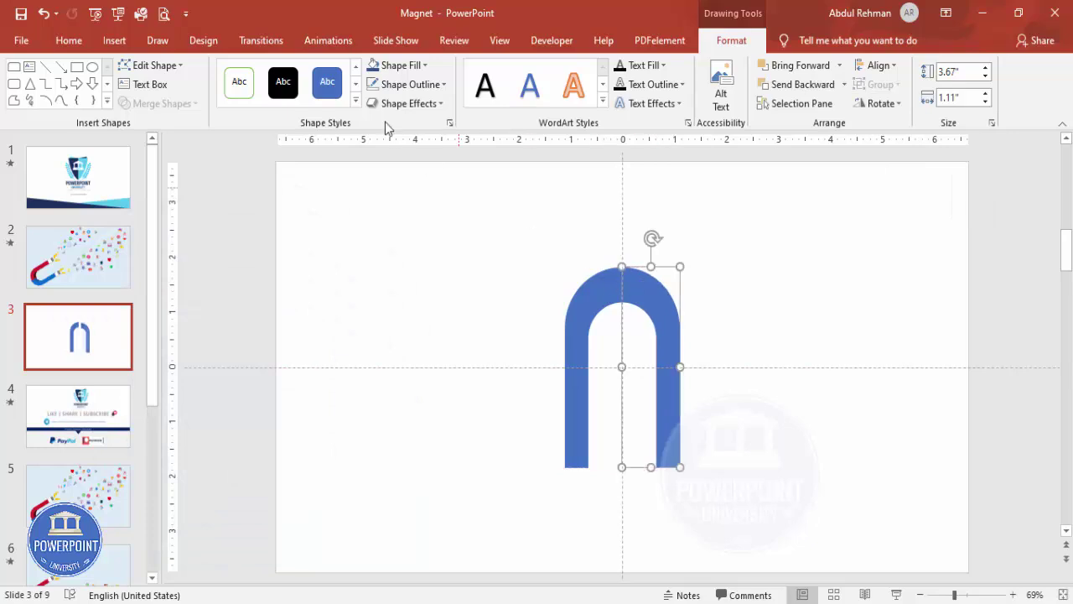
click(417, 244)
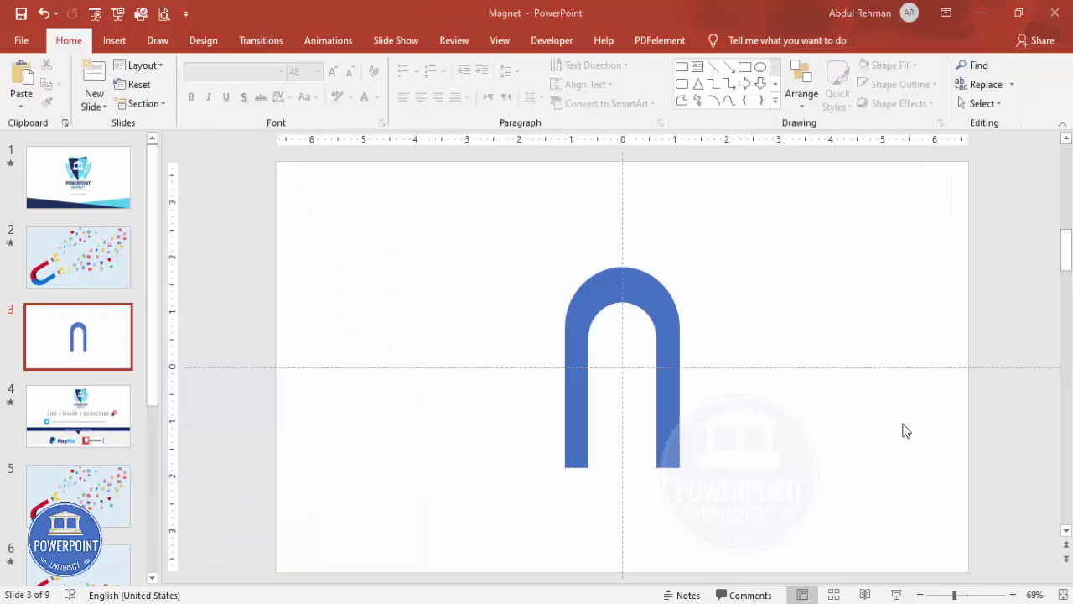
- Fill the left arch half red and the right half dark blue
click(604, 288)
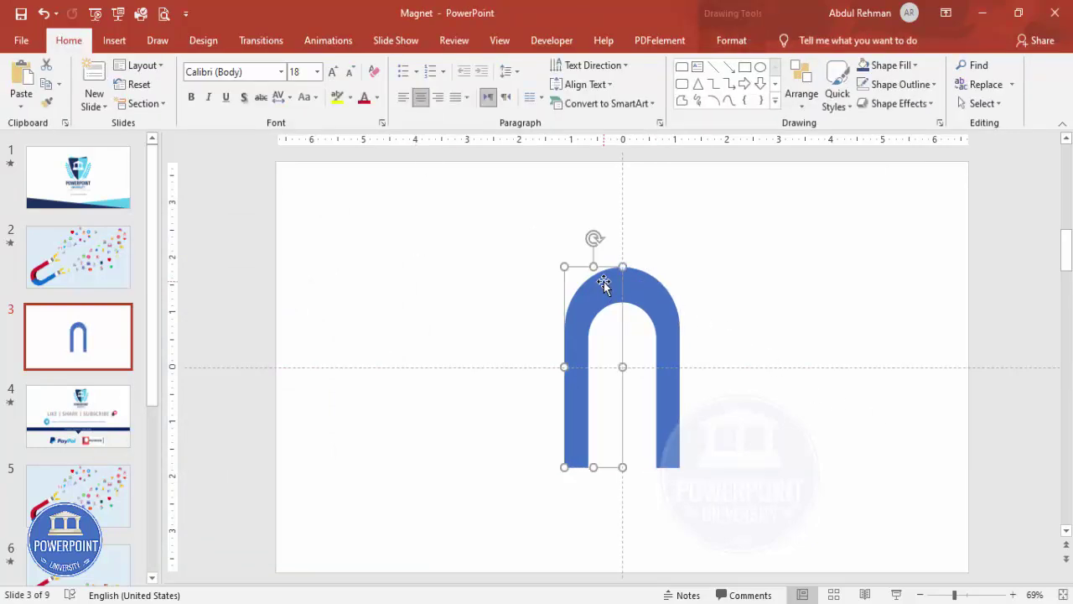
click(738, 45)
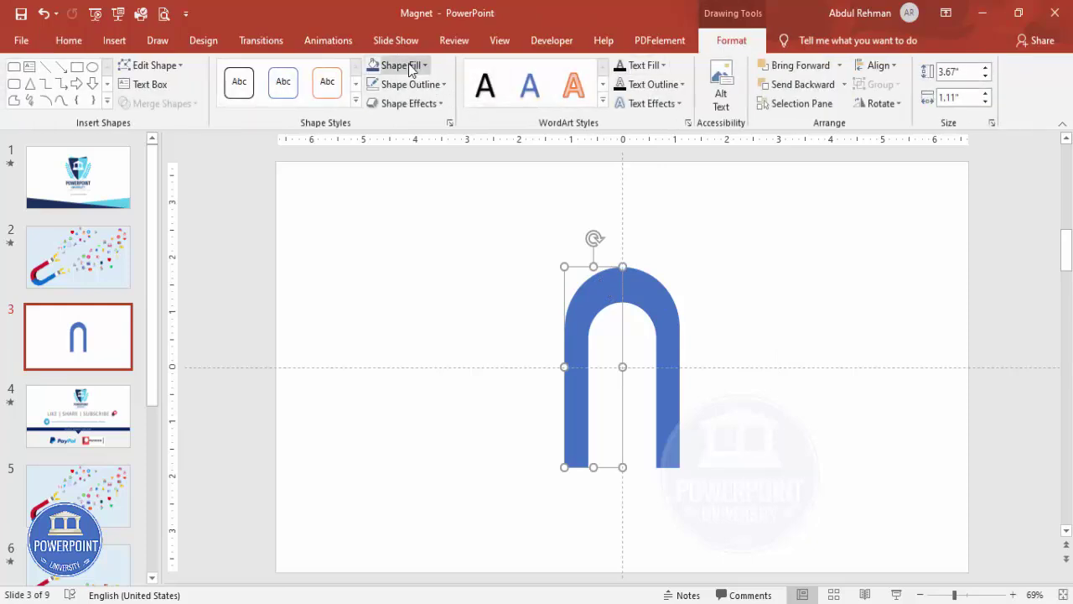
click(414, 66)
click(372, 228)
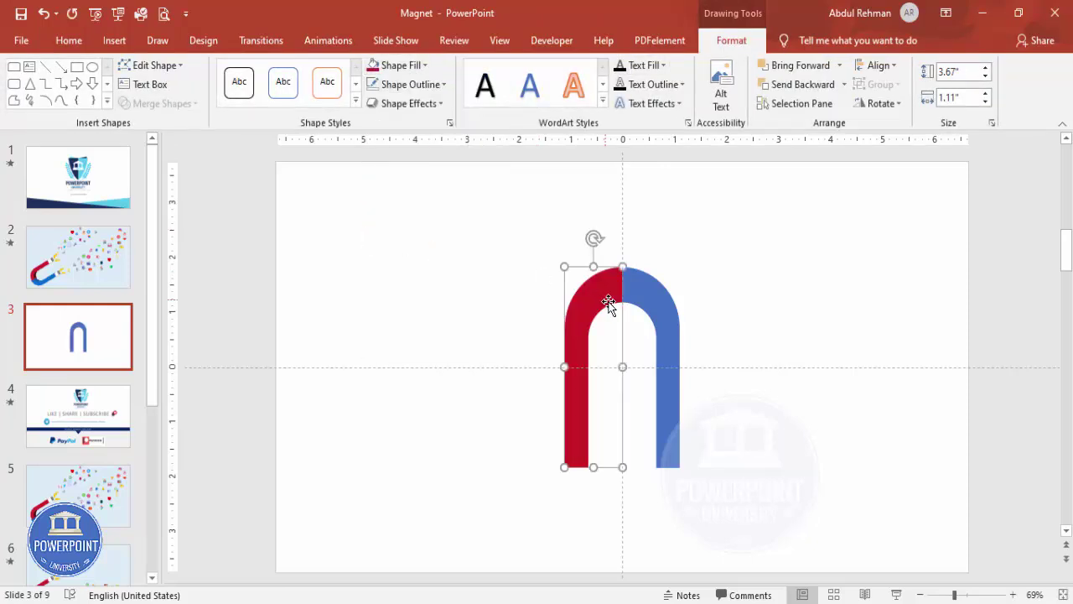
click(653, 298)
click(422, 65)
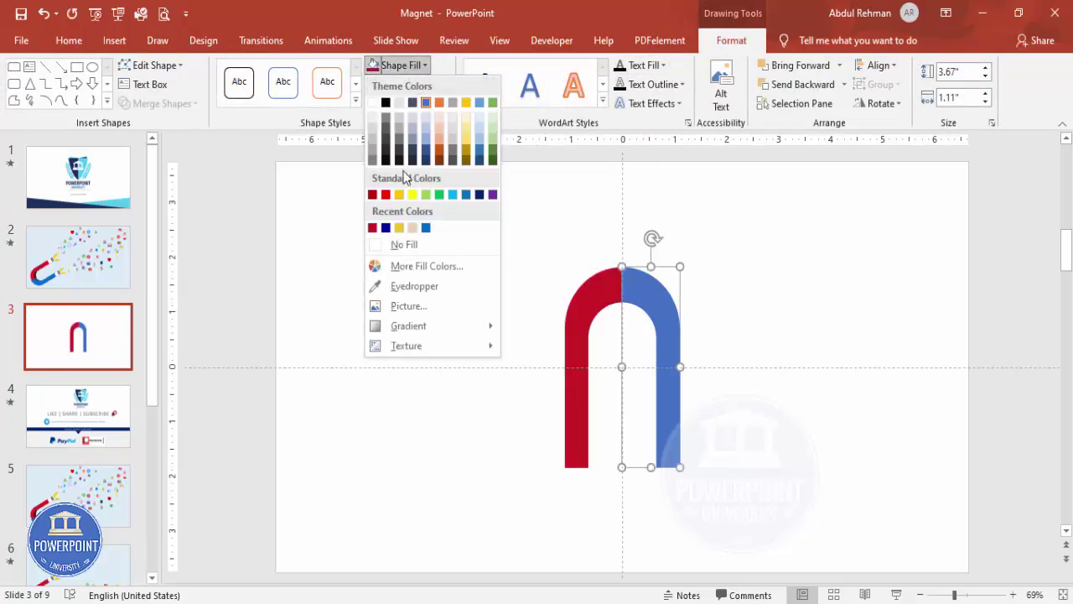
click(385, 227)
click(422, 232)
- Group both halves with Ctrl+G and Flip Vertical to make an upright U
drag(412, 203, 750, 543)
key(ctrl+g)
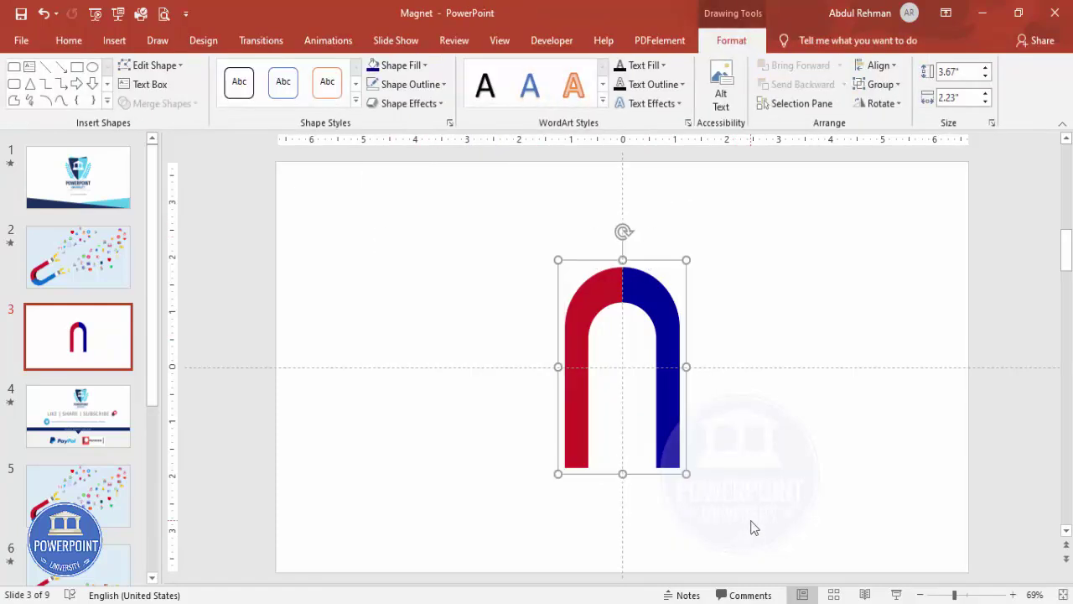
click(878, 103)
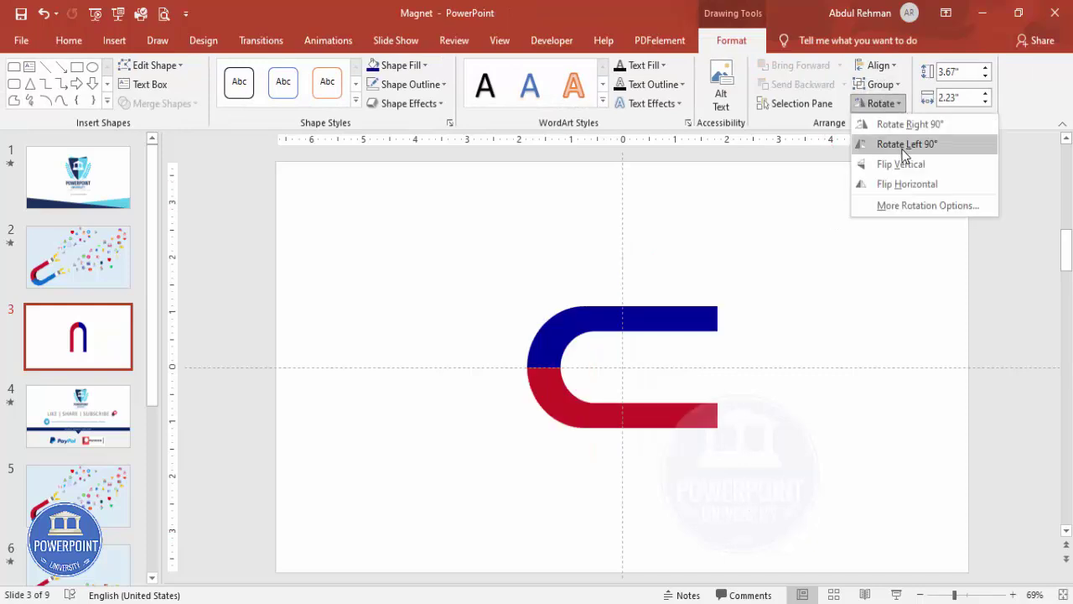
click(901, 165)
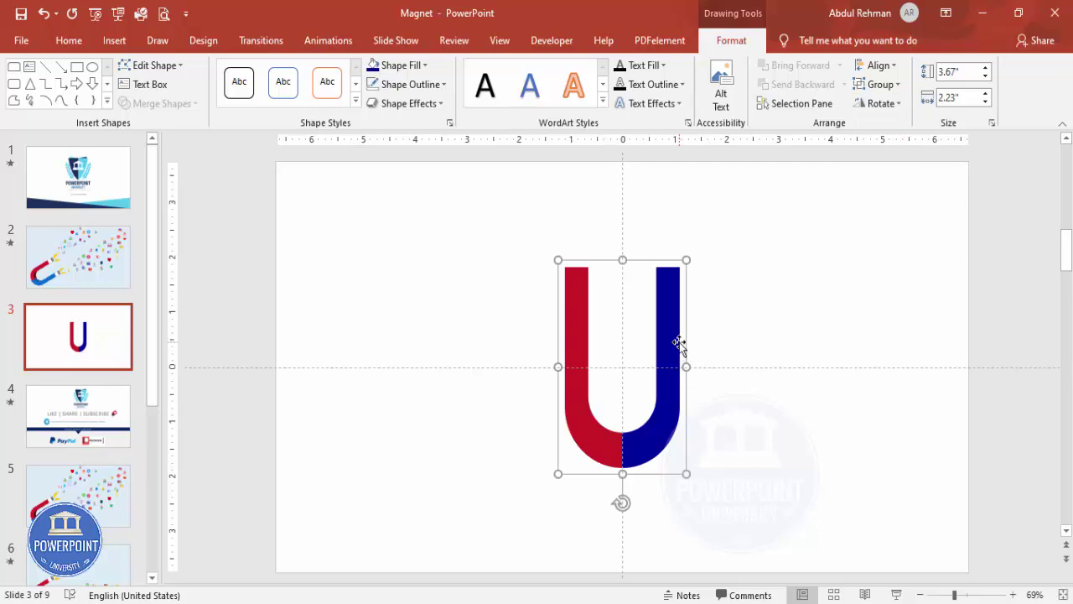
- Apply the Perspective: Below 3-D rotation preset to the U (Y rotation 20°, perspective 45°)
right_click(666, 322)
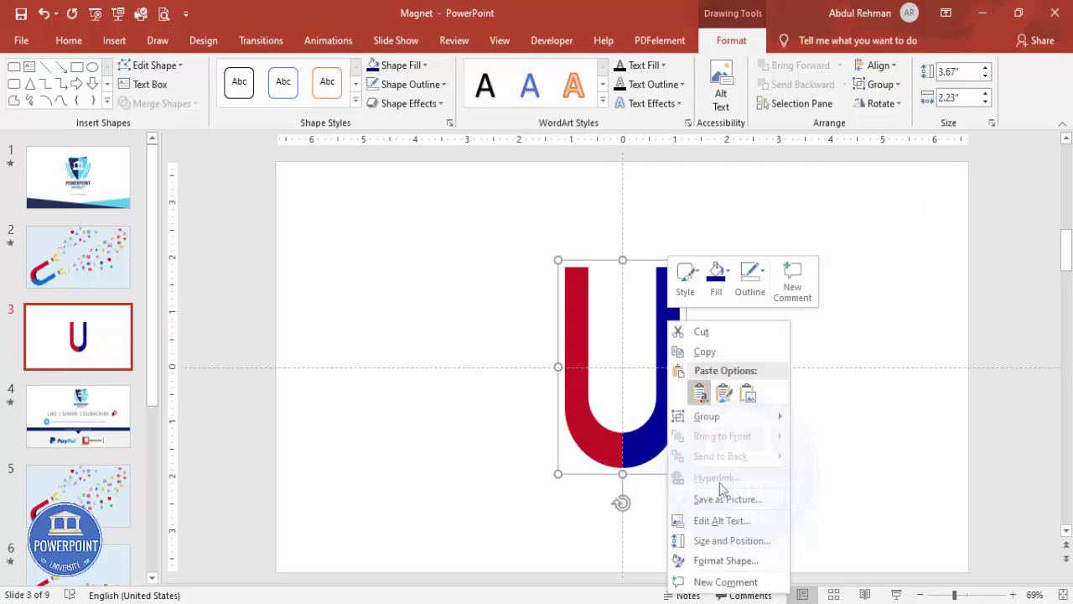
click(724, 561)
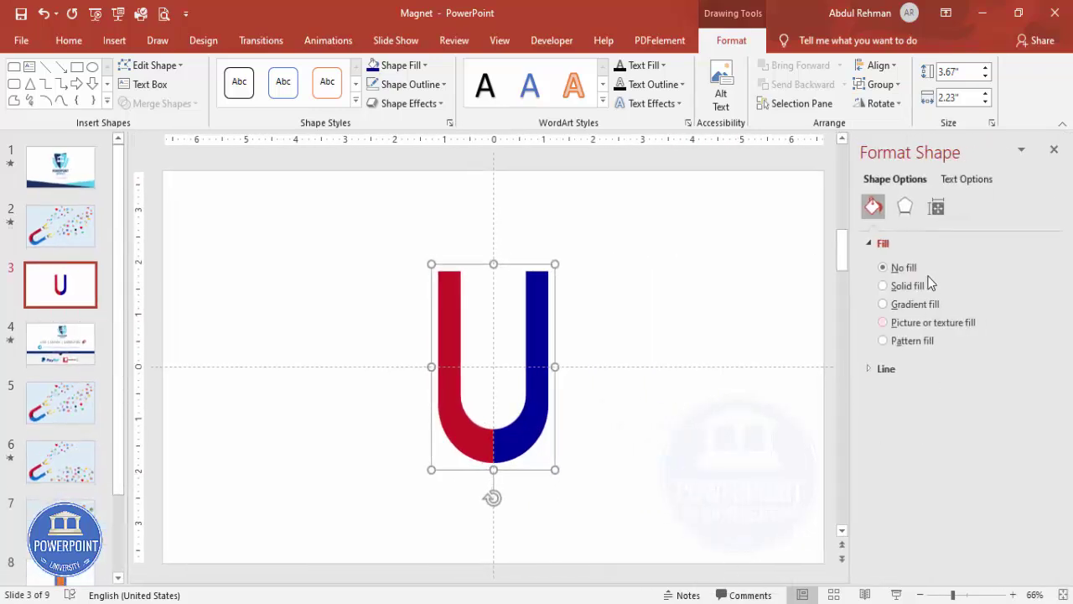
click(902, 209)
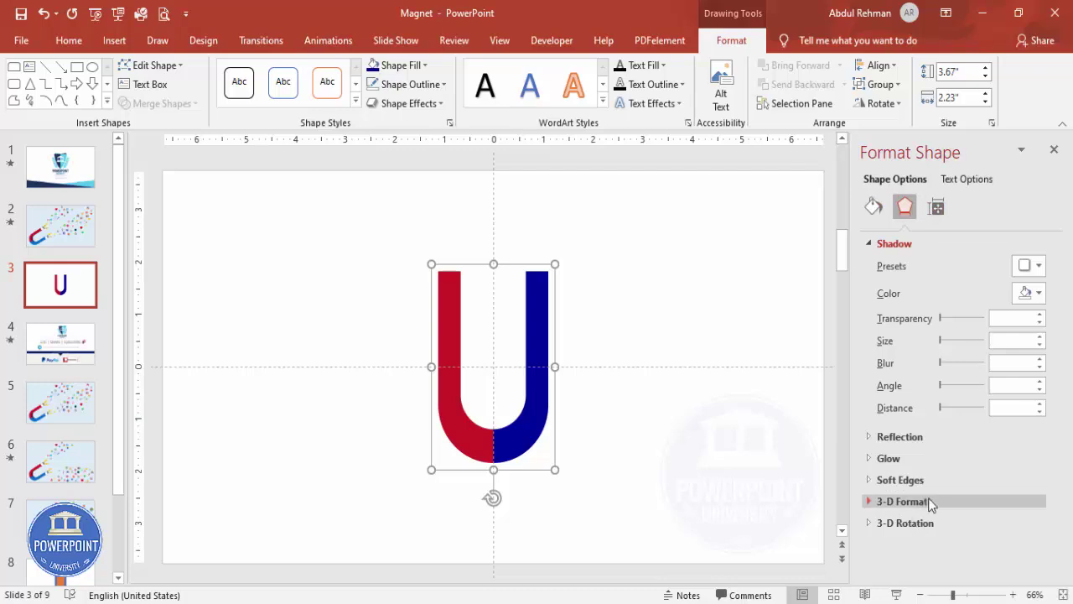
click(931, 521)
drag(1063, 347, 1064, 491)
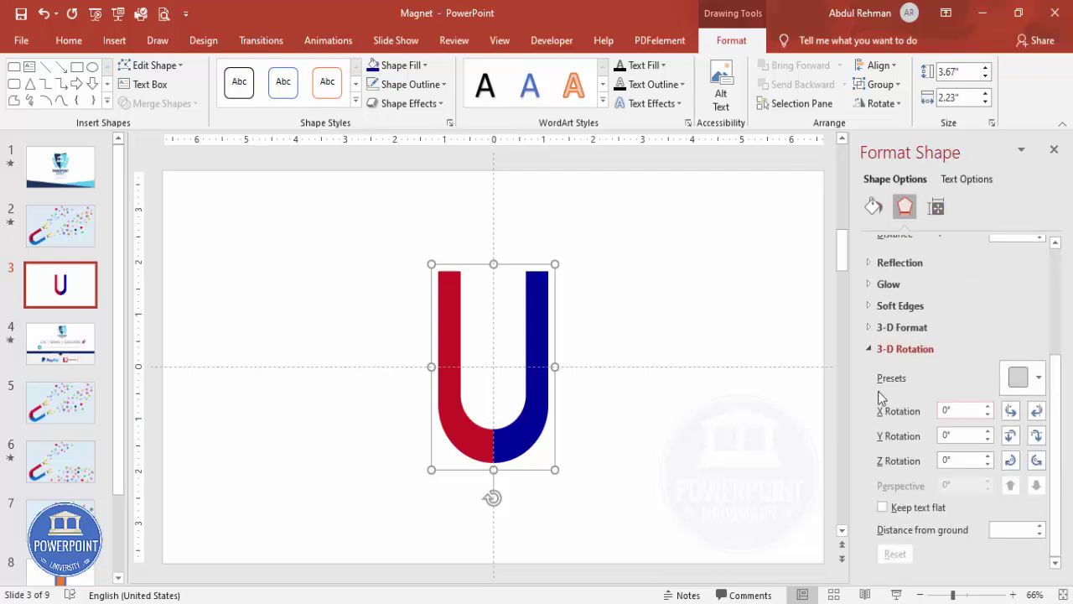
click(1018, 378)
drag(1064, 273, 1067, 329)
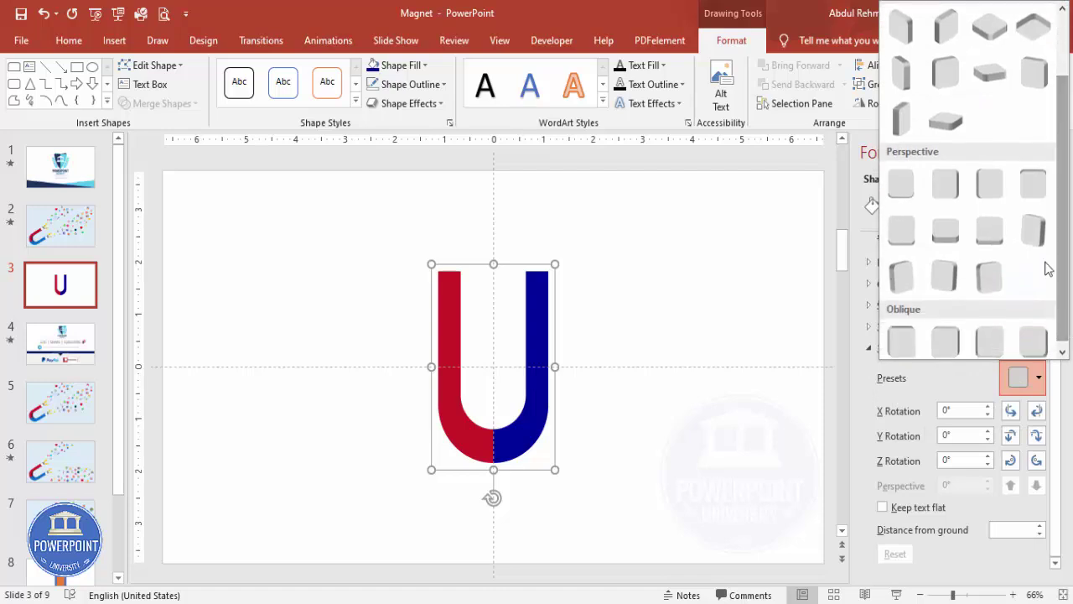
click(1039, 199)
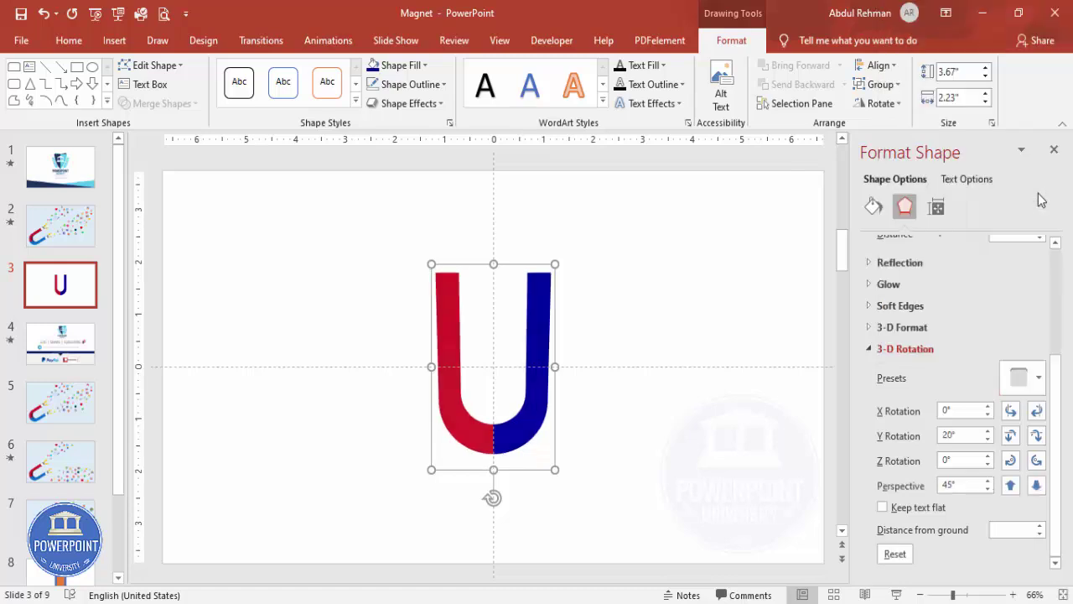
click(921, 328)
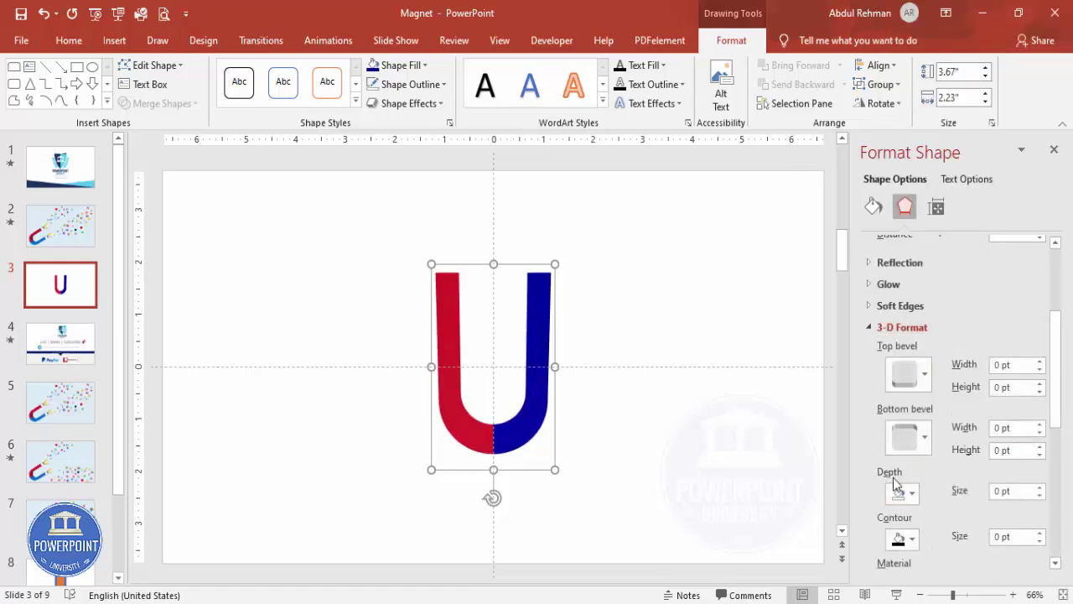
- Raise the U magnet's 3-D Depth Size to 56 pt
click(1040, 487)
click(1041, 487)
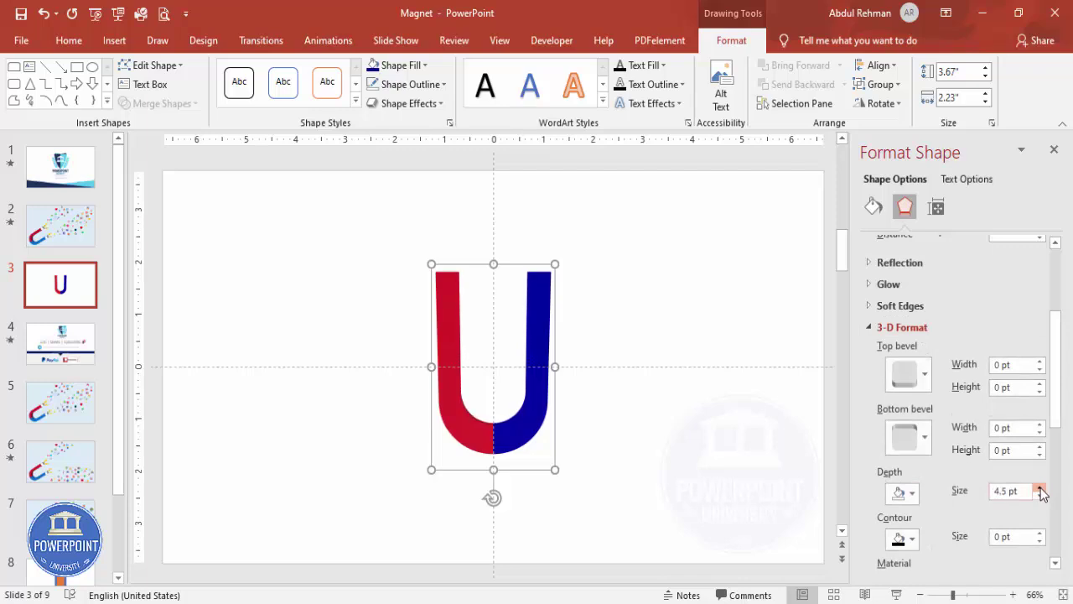
click(1040, 487)
click(1040, 487)
click(1041, 487)
click(1040, 487)
click(1040, 487)
click(1041, 488)
click(1040, 487)
click(1040, 487)
click(1041, 487)
click(1041, 487)
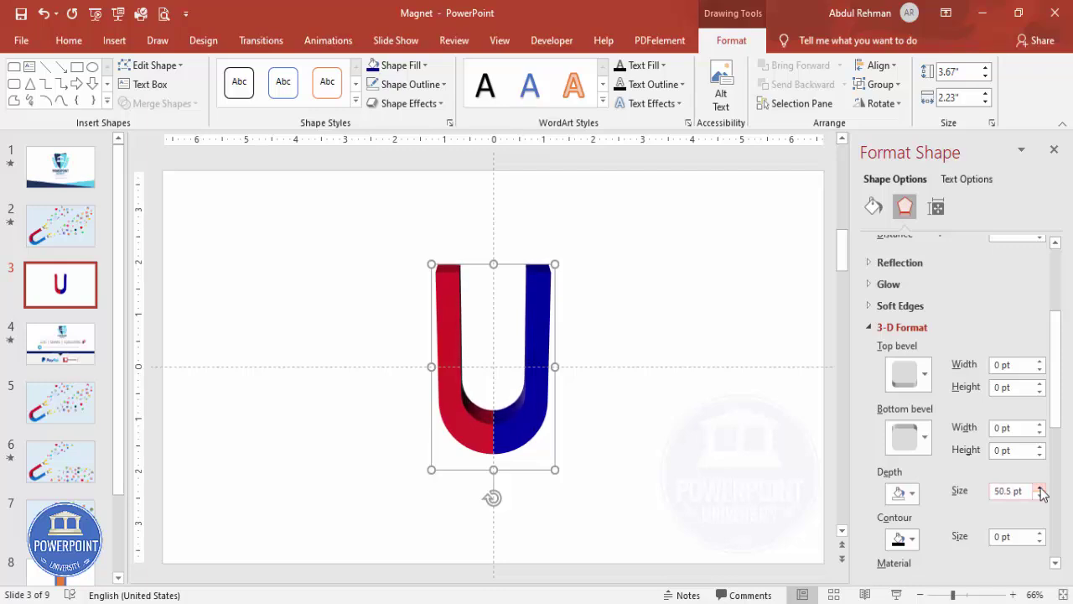
click(1040, 487)
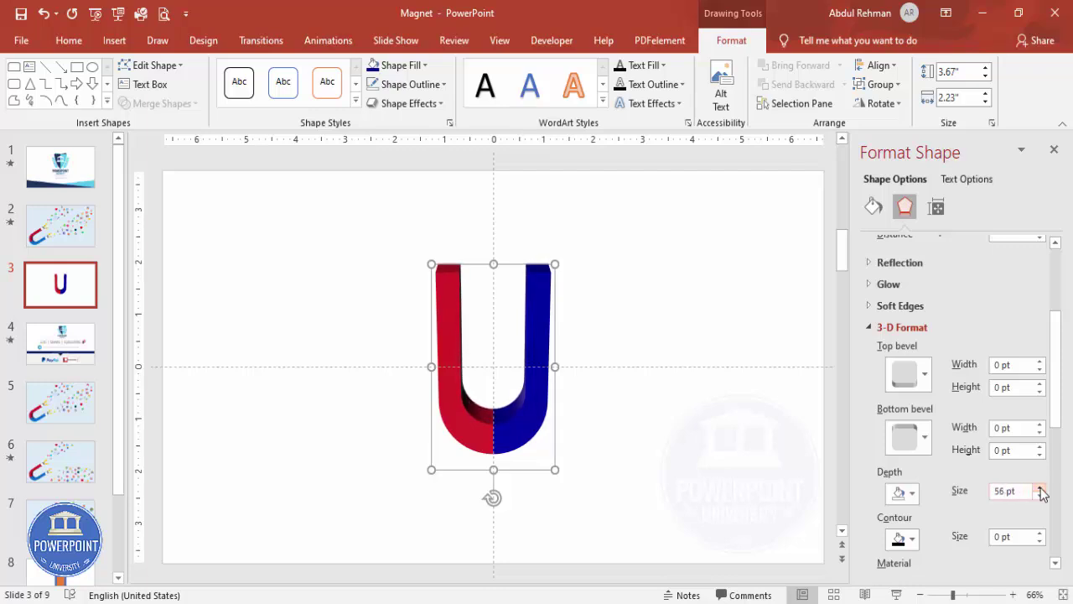
- Apply a new Lighting preset and a standard Material preset to the 3-D magnet
scroll(1067, 429, down, 5)
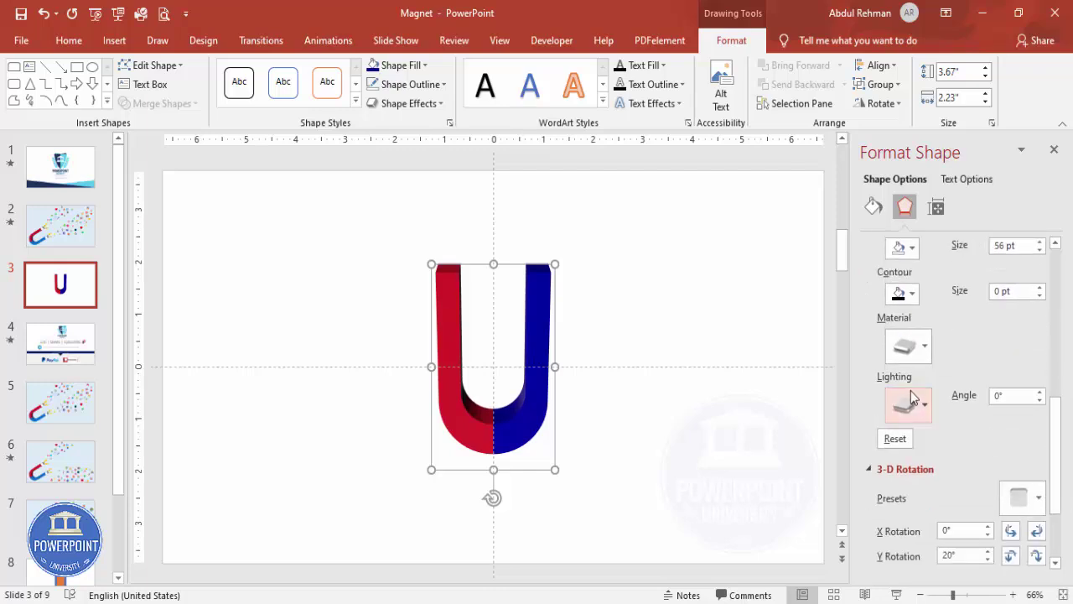
click(914, 407)
click(909, 367)
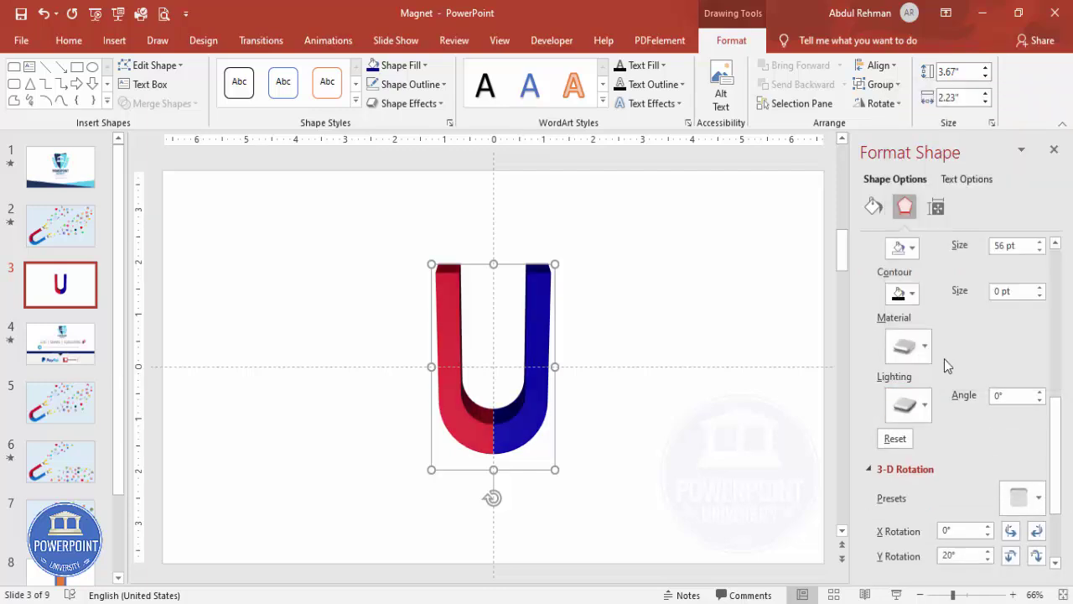
click(911, 355)
click(913, 469)
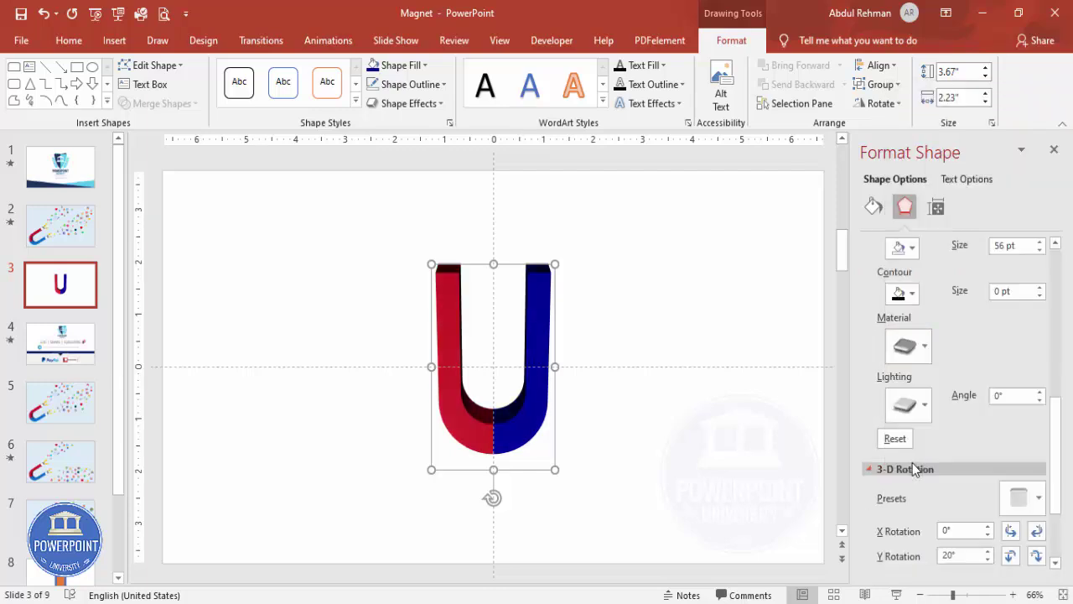
click(908, 346)
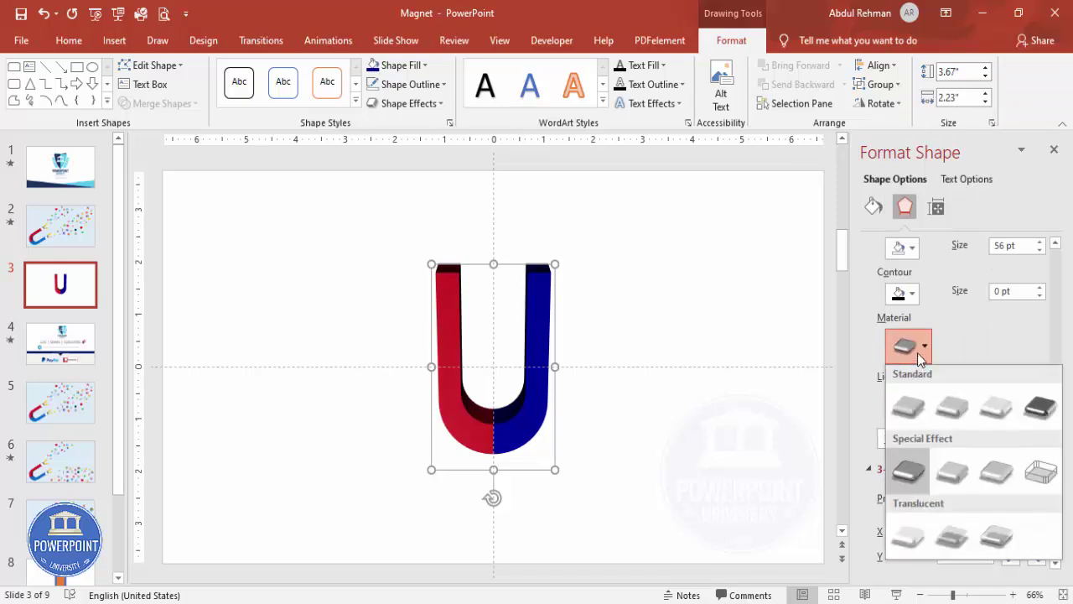
click(957, 406)
- Tilt the magnet diagonally clockwise and move it into the slide's lower-left corner
click(614, 450)
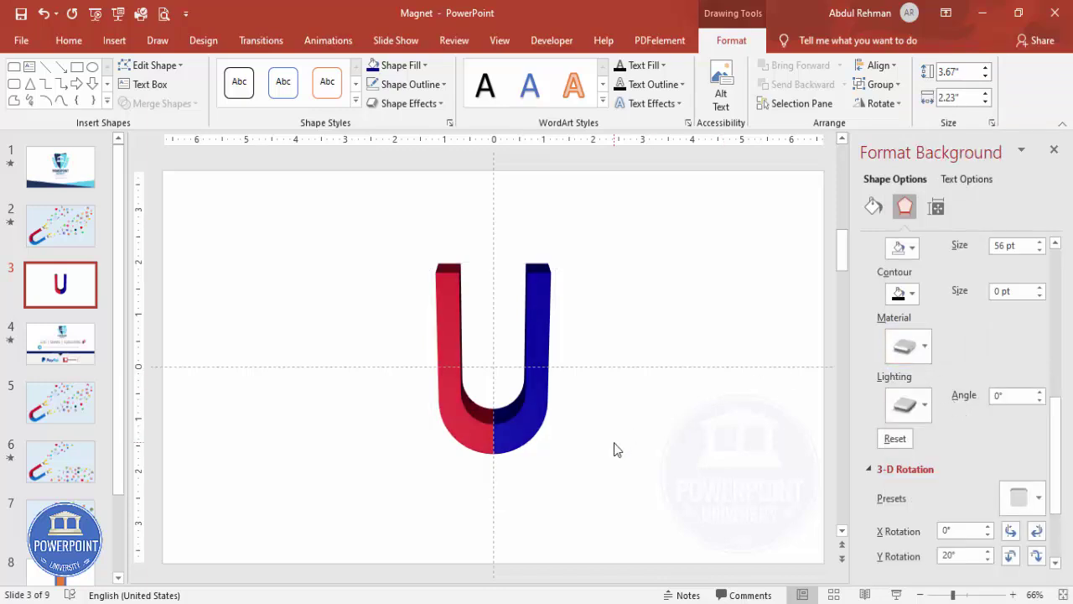
click(537, 402)
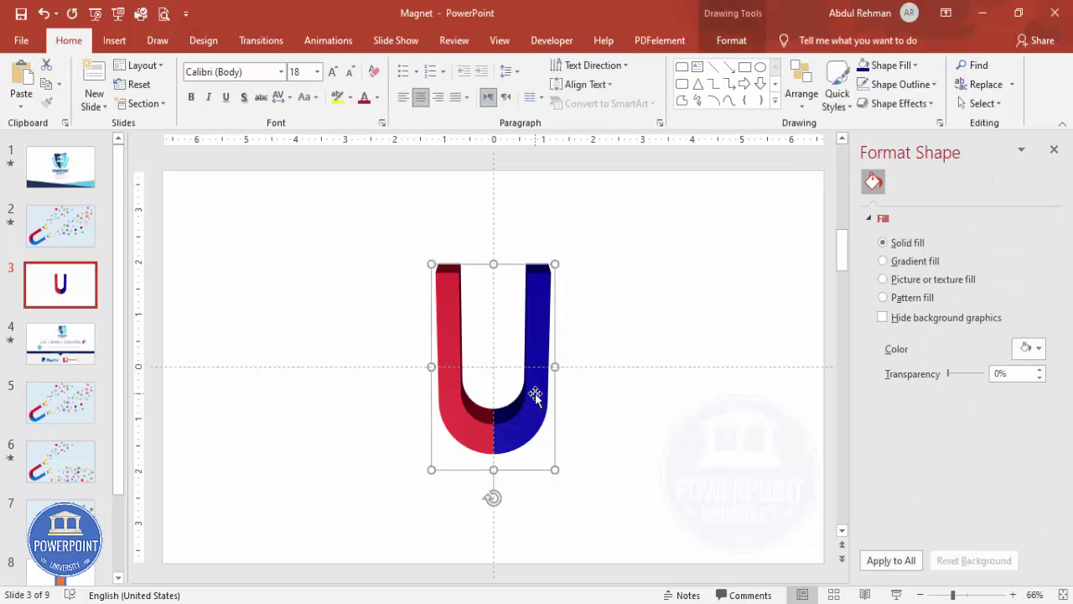
key(alt+Right)
key(alt+Right)
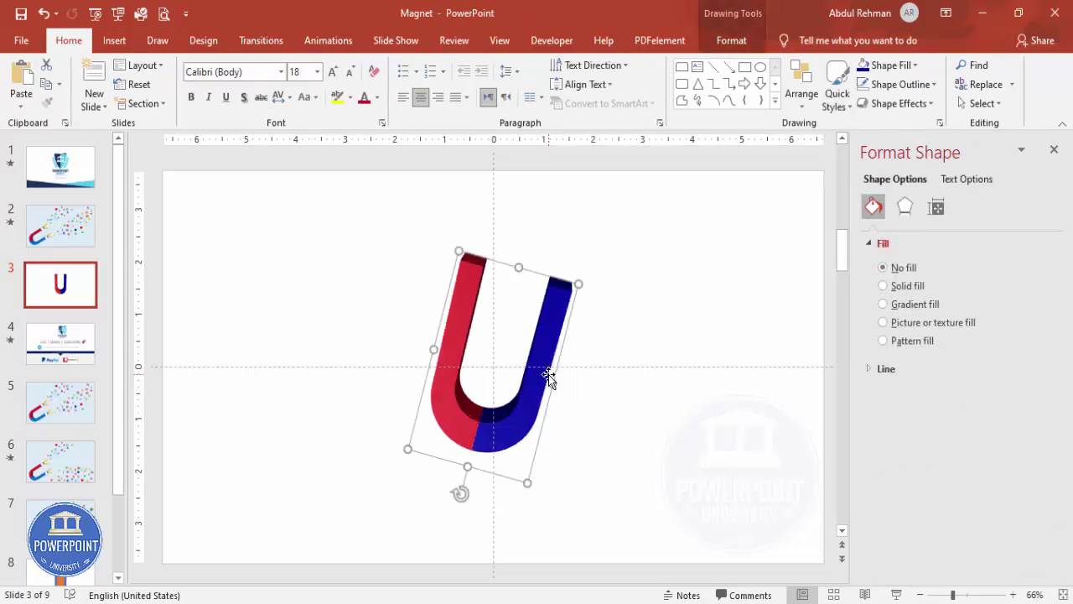
key(alt+Right)
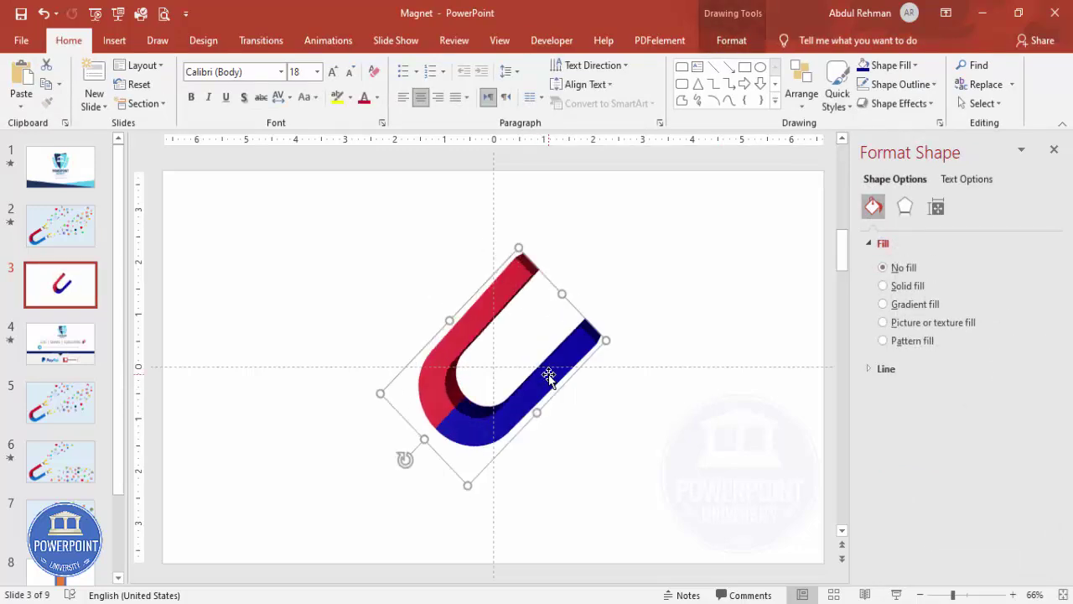
drag(549, 375, 328, 482)
key(alt+Right)
mouse_move(165, 524)
mouse_down()
mouse_move(170, 541)
mouse_move(175, 534)
mouse_up()
drag(352, 468, 345, 476)
click(458, 431)
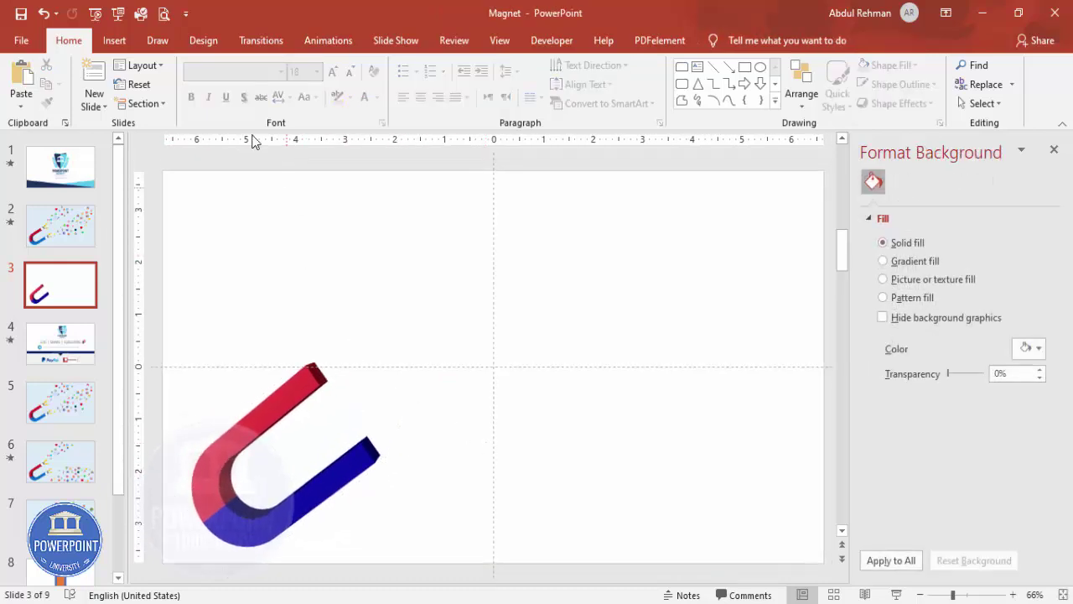
- Draw a Lightning Bolt shape above the magnet
click(115, 42)
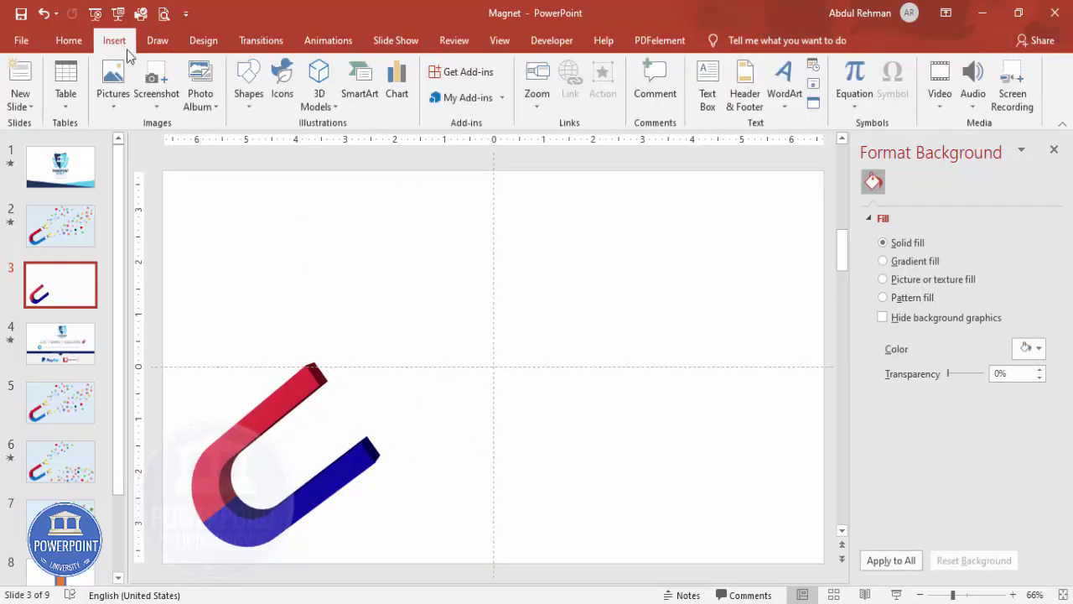
click(249, 92)
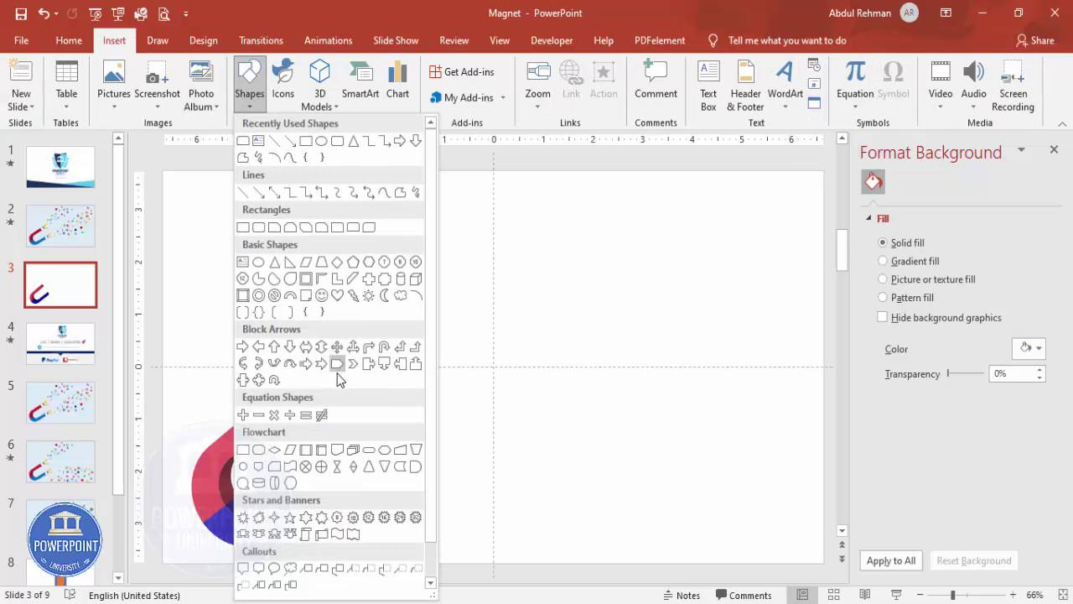
click(353, 296)
drag(381, 350, 408, 353)
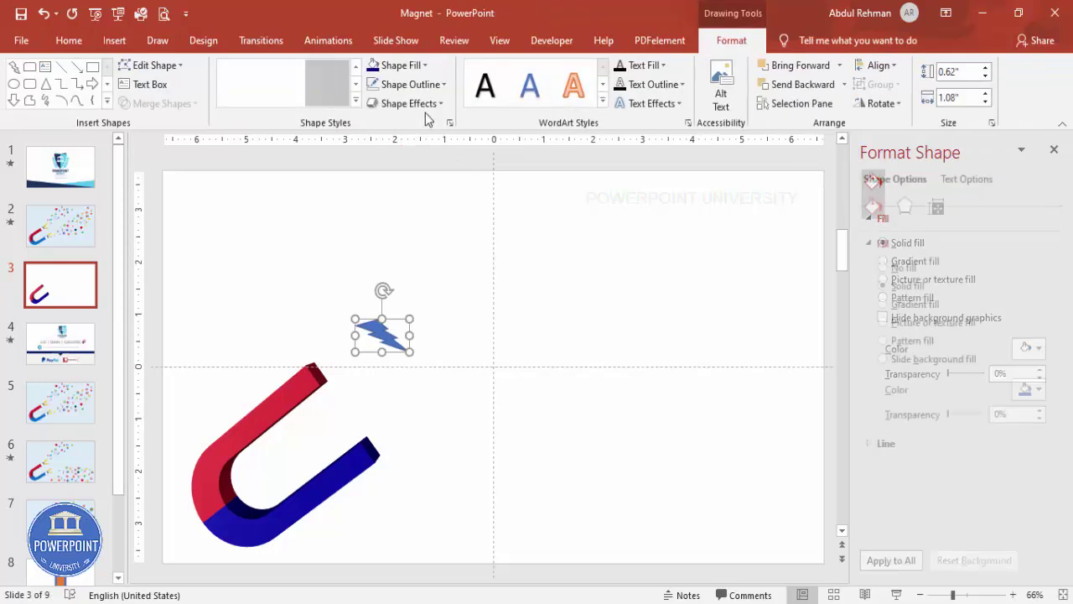
- Fill the lightning bolt gold, set No Outline, and rotate it away from the pole
click(399, 65)
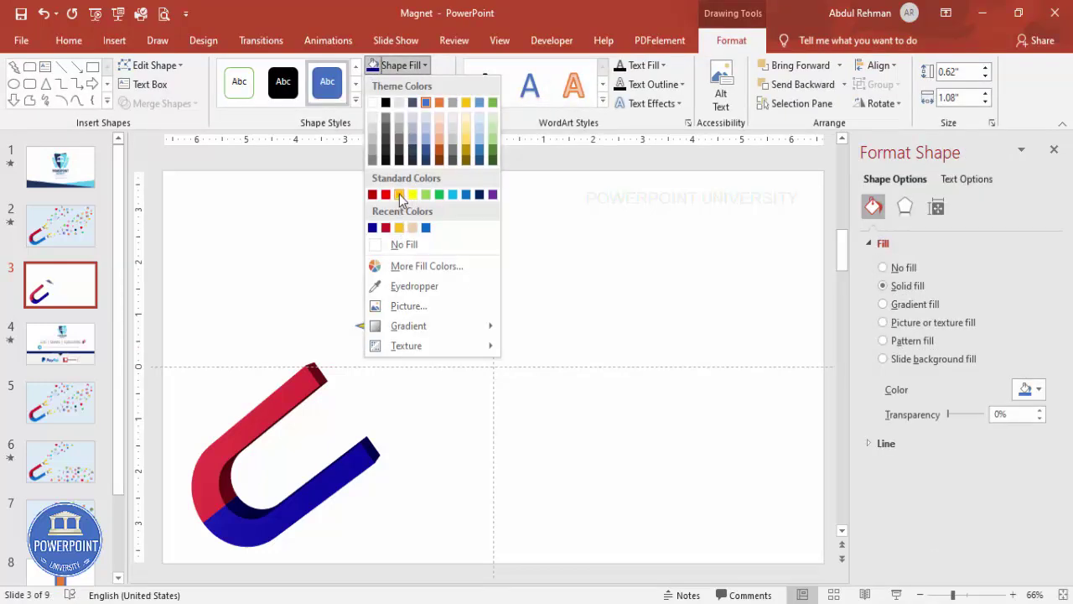
click(399, 194)
click(411, 83)
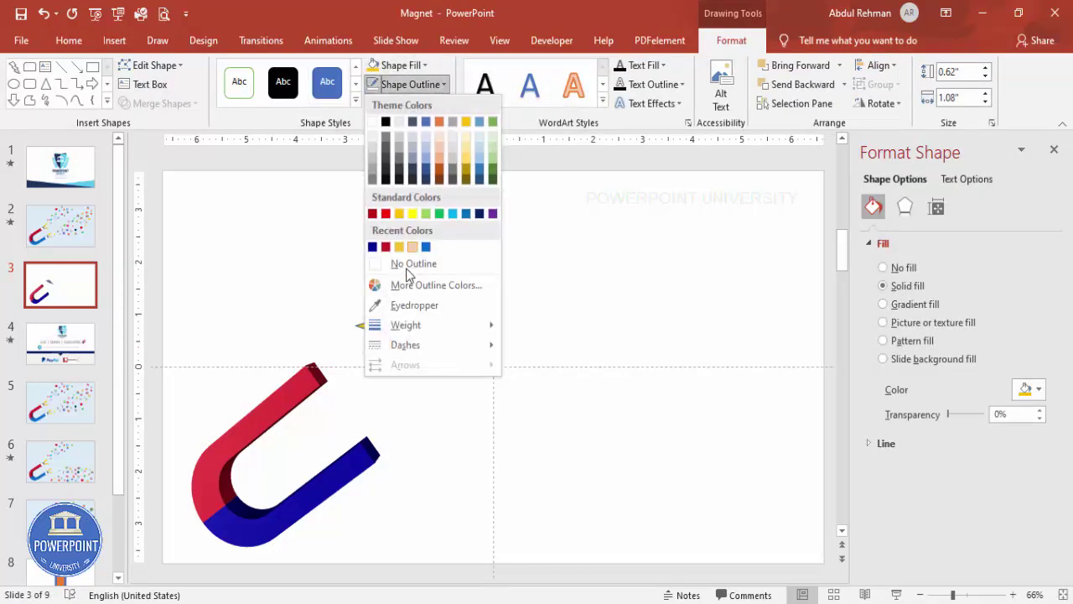
click(411, 264)
drag(386, 288, 396, 430)
click(461, 439)
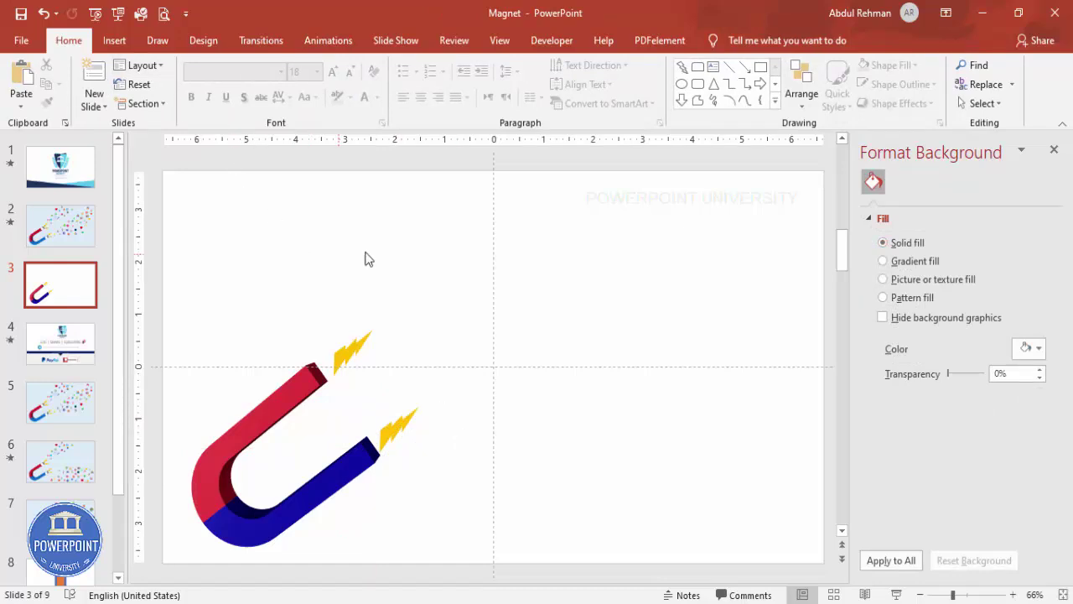
click(114, 41)
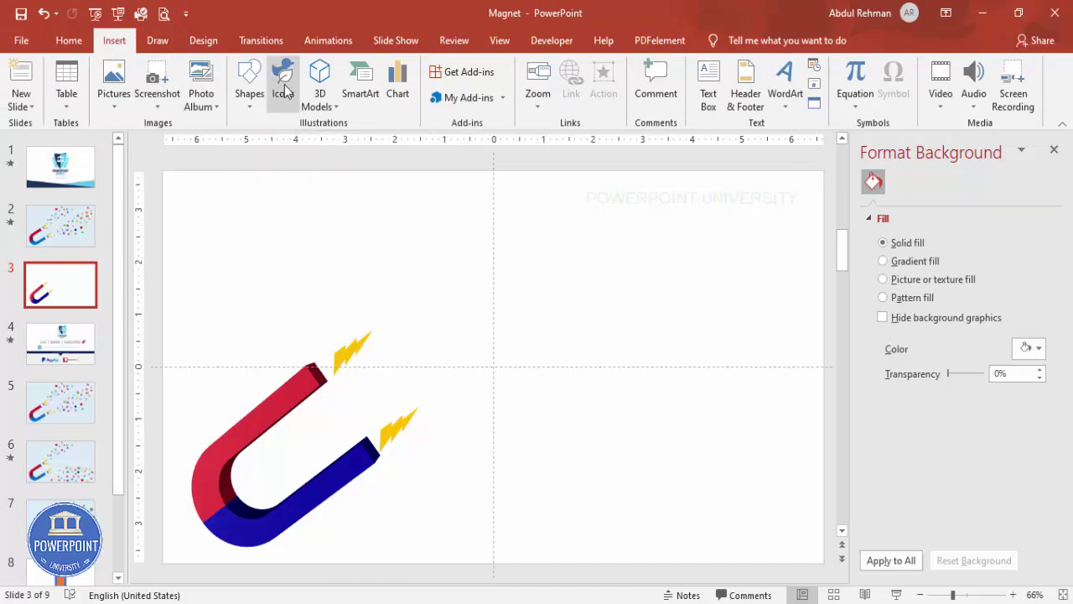
click(283, 90)
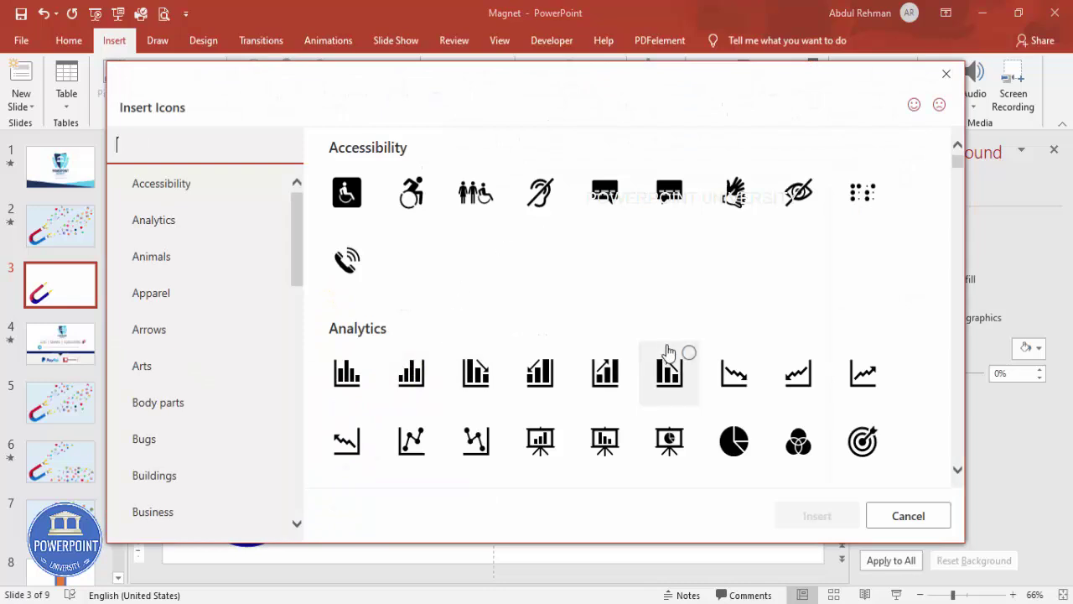
scroll(671, 355, down, 10)
scroll(671, 355, down, 10)
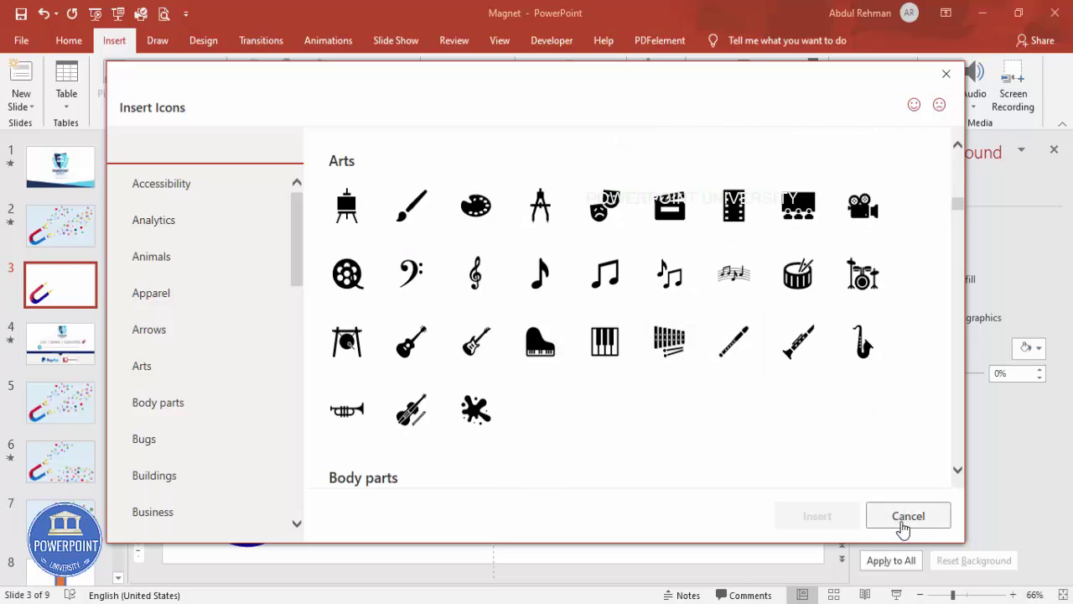
- Close the icon library and scroll through the All category in Icons8 Pichon
click(903, 518)
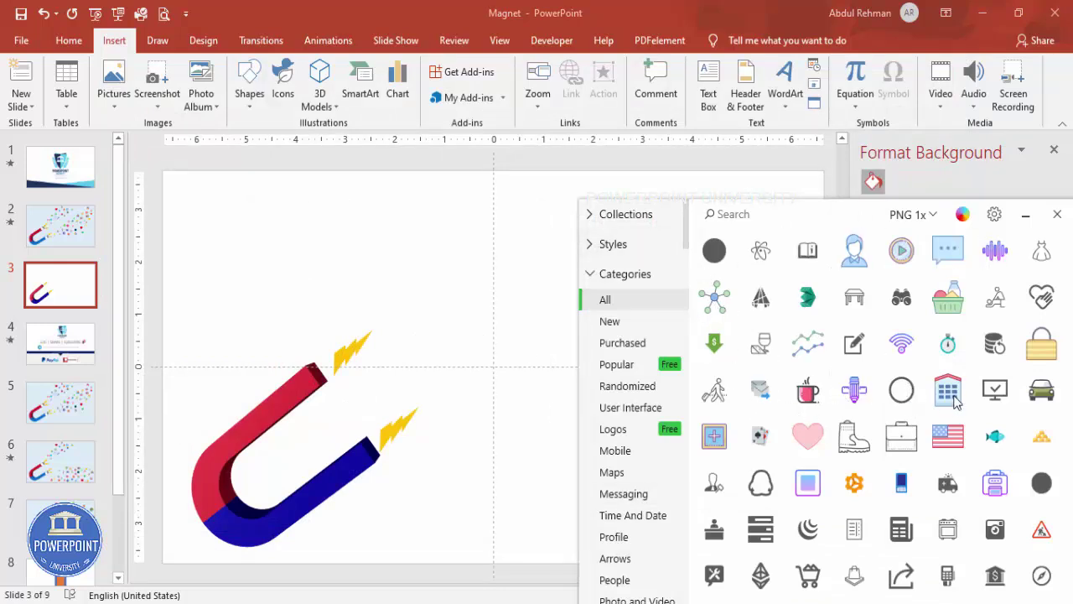
scroll(914, 369, down, 10)
scroll(914, 368, down, 10)
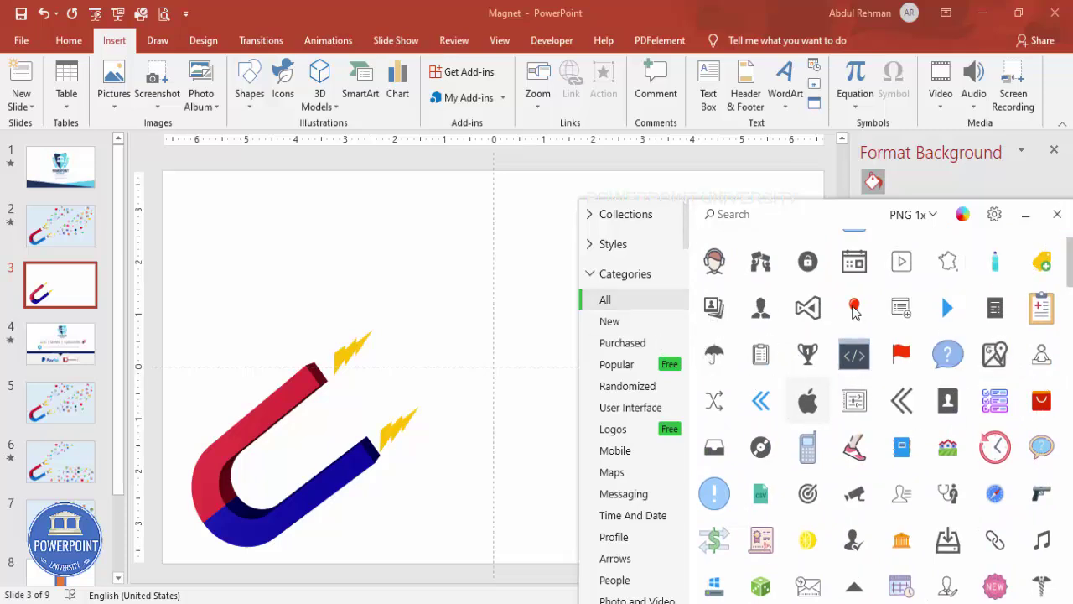
- Place the chosen icons; move trophy, camera, apple, Play, Google Play, person and wrench toward the magnet
drag(559, 321, 453, 421)
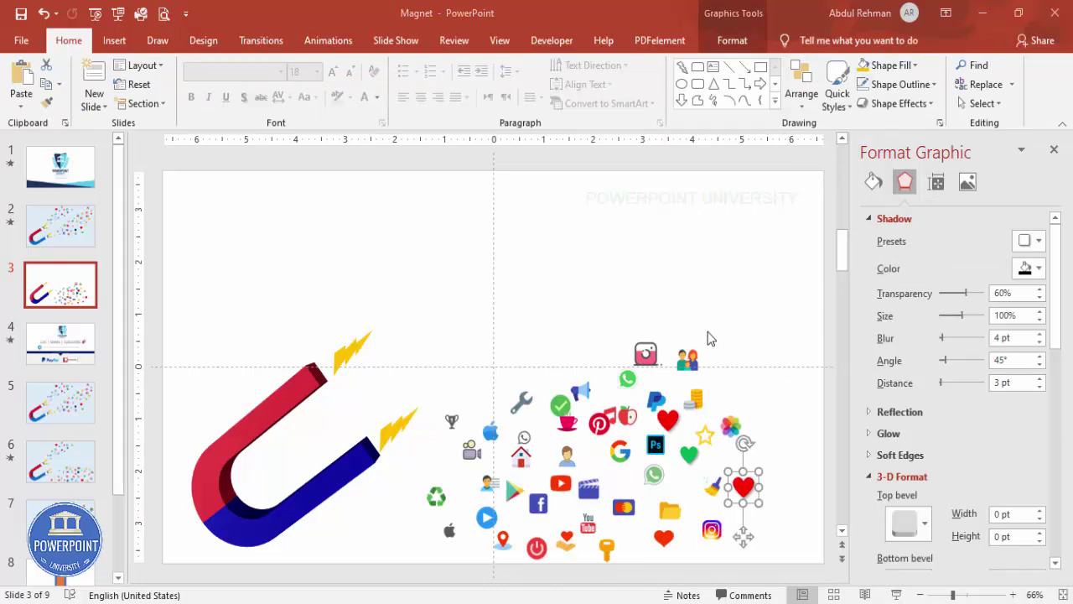
drag(451, 432, 437, 401)
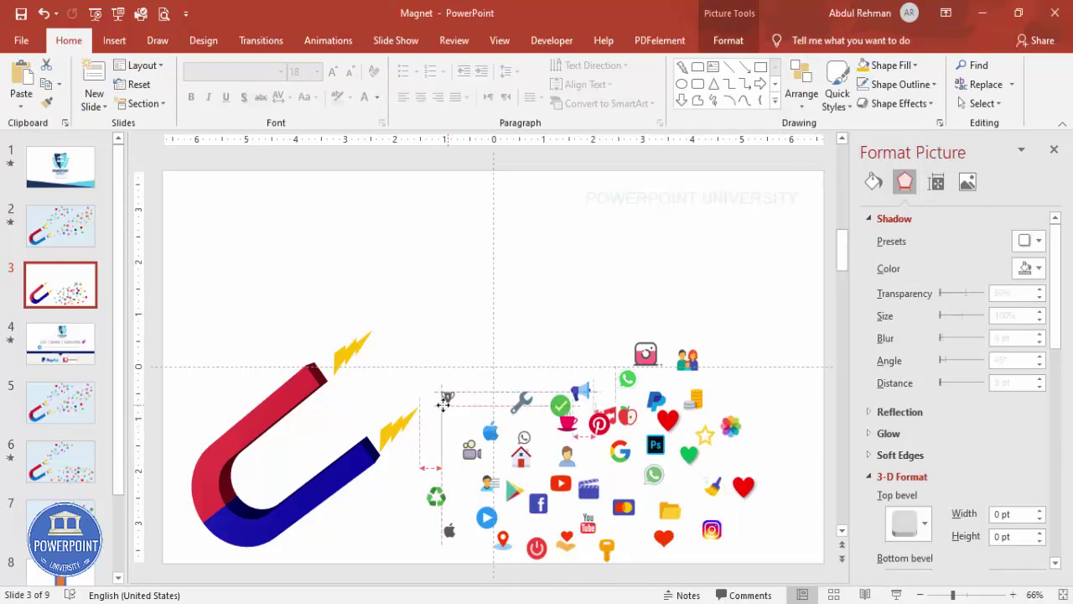
drag(471, 452, 464, 381)
drag(494, 444, 400, 333)
drag(485, 510, 493, 373)
drag(514, 491, 427, 312)
drag(486, 479, 455, 291)
drag(513, 392, 478, 255)
- Arrange the check, megaphone, cup, house, Pinterest, apple, Instagram, WhatsApp, recycle and YouTube icons into the stream
drag(559, 406, 526, 365)
drag(581, 391, 517, 250)
drag(562, 436, 394, 275)
drag(520, 454, 432, 255)
drag(599, 422, 464, 223)
drag(625, 411, 506, 194)
drag(643, 350, 544, 189)
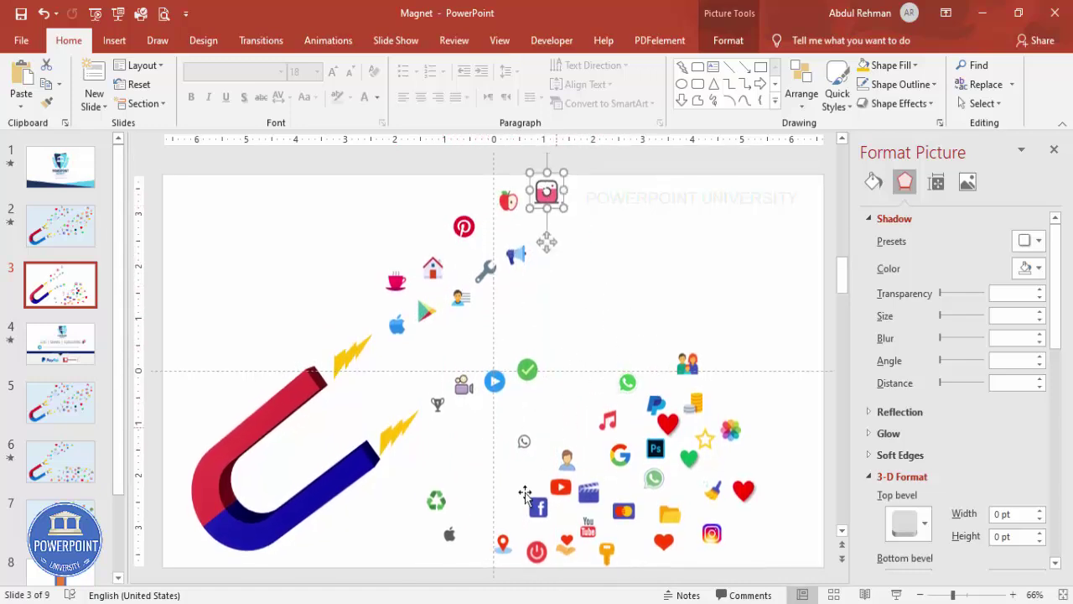
drag(524, 440, 469, 426)
drag(436, 501, 496, 418)
drag(627, 378, 545, 237)
drag(560, 483, 544, 396)
- Arrange the music note, Google, PayPal, coins, hearts, Ps, star, flower and WhatsApp icons up the right
drag(608, 417, 566, 334)
drag(620, 452, 606, 334)
drag(688, 360, 624, 291)
drag(694, 394, 668, 287)
drag(662, 423, 594, 371)
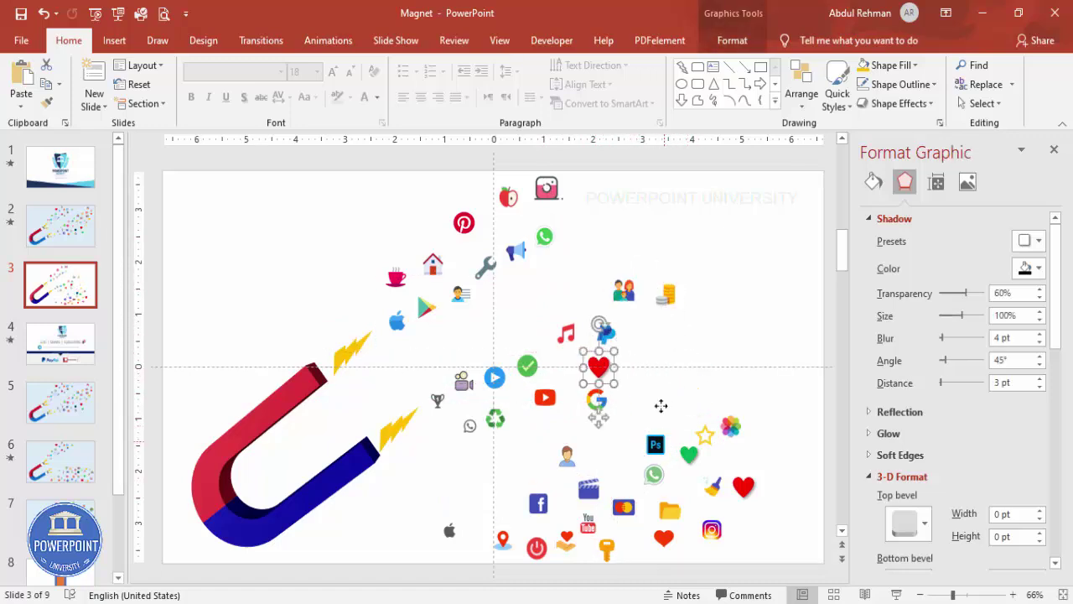
drag(661, 439, 649, 355)
drag(704, 434, 690, 319)
drag(731, 426, 743, 253)
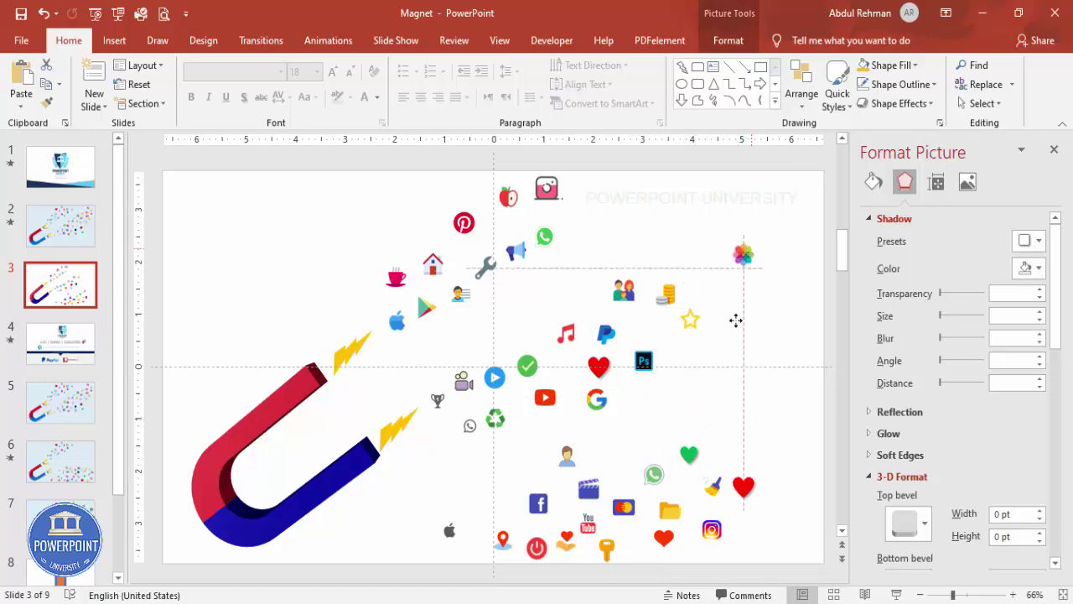
drag(745, 488, 726, 344)
drag(692, 454, 712, 315)
drag(654, 475, 665, 250)
- Move the Mastercard, clapper, person, Facebook, location pin, folder and paintbrush icons into the stream
drag(623, 507, 638, 477)
drag(664, 380, 670, 381)
drag(589, 488, 638, 406)
drag(566, 455, 767, 307)
drag(539, 503, 566, 425)
drag(503, 539, 647, 327)
drag(666, 496, 712, 265)
drag(712, 485, 719, 241)
- Move the last Instagram, heart, key, YouTube, heart-hand, power and apple icons into place
click(712, 530)
drag(712, 527, 766, 206)
drag(663, 534, 765, 269)
drag(606, 549, 581, 201)
drag(591, 543, 630, 330)
drag(571, 524, 692, 264)
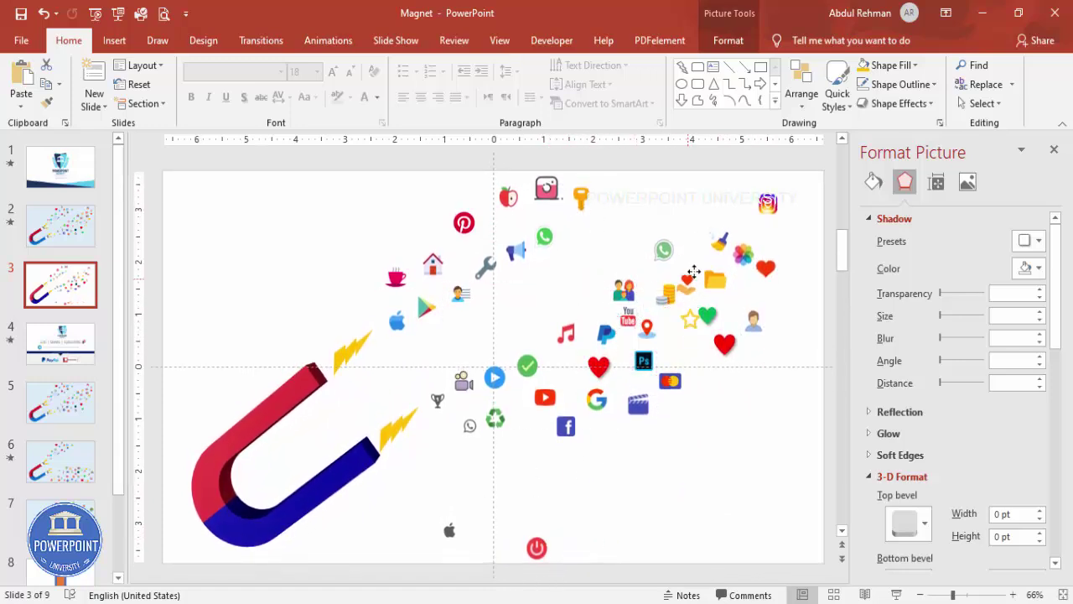
drag(534, 546, 674, 341)
drag(450, 530, 501, 429)
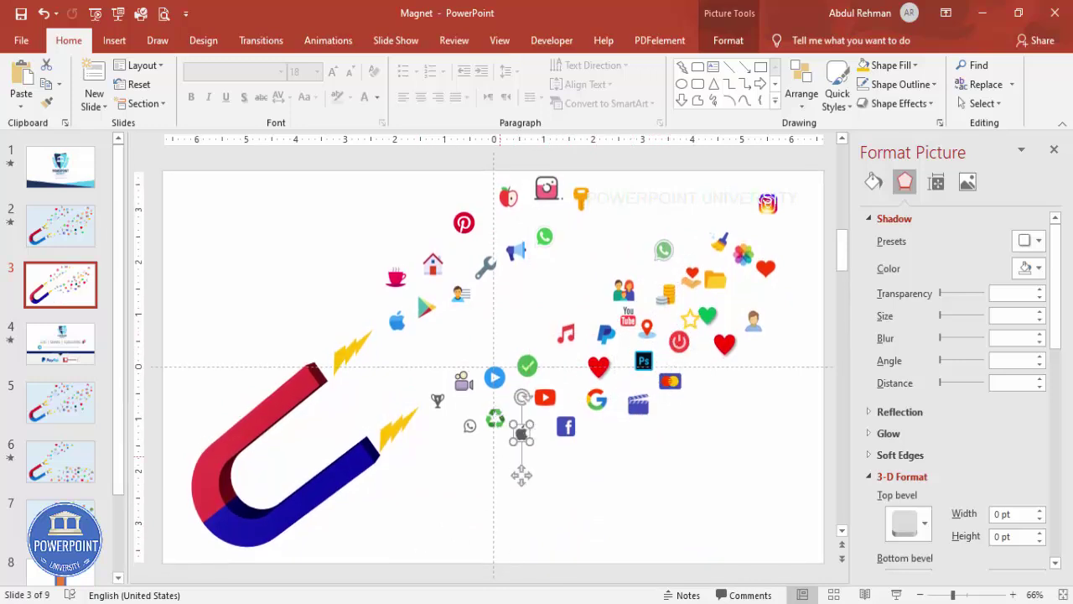
click(685, 512)
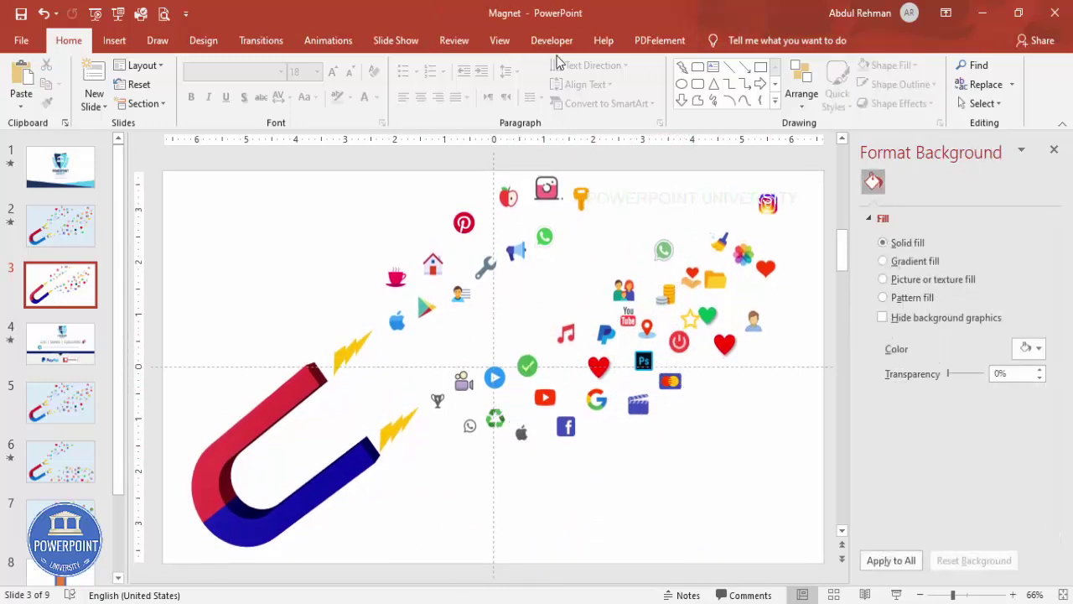
- Select the magnet group, then show the Animation Pane and the Add Animation effects gallery
click(493, 42)
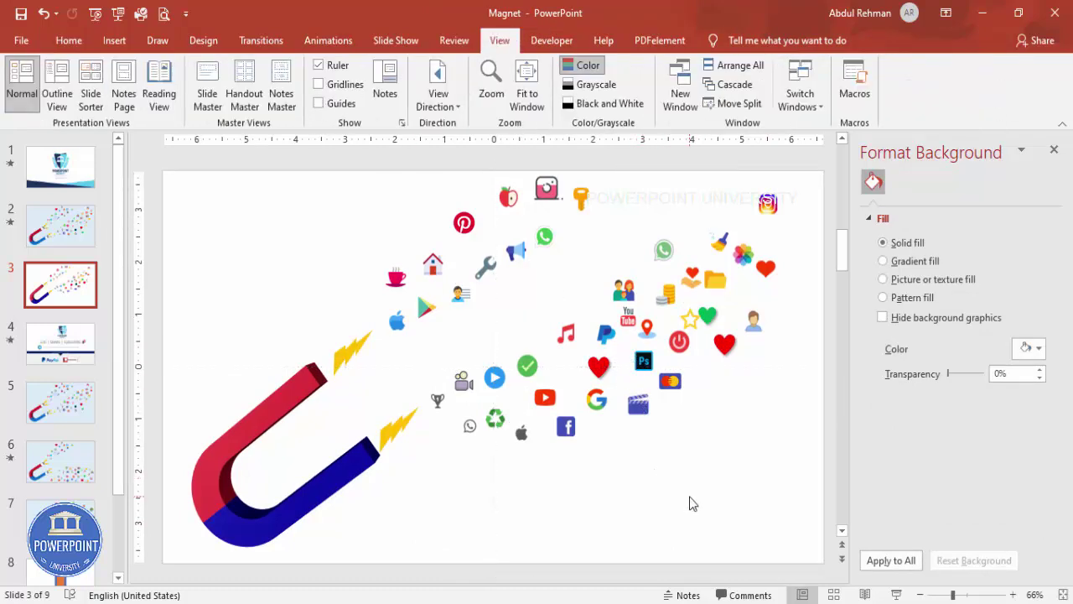
click(346, 477)
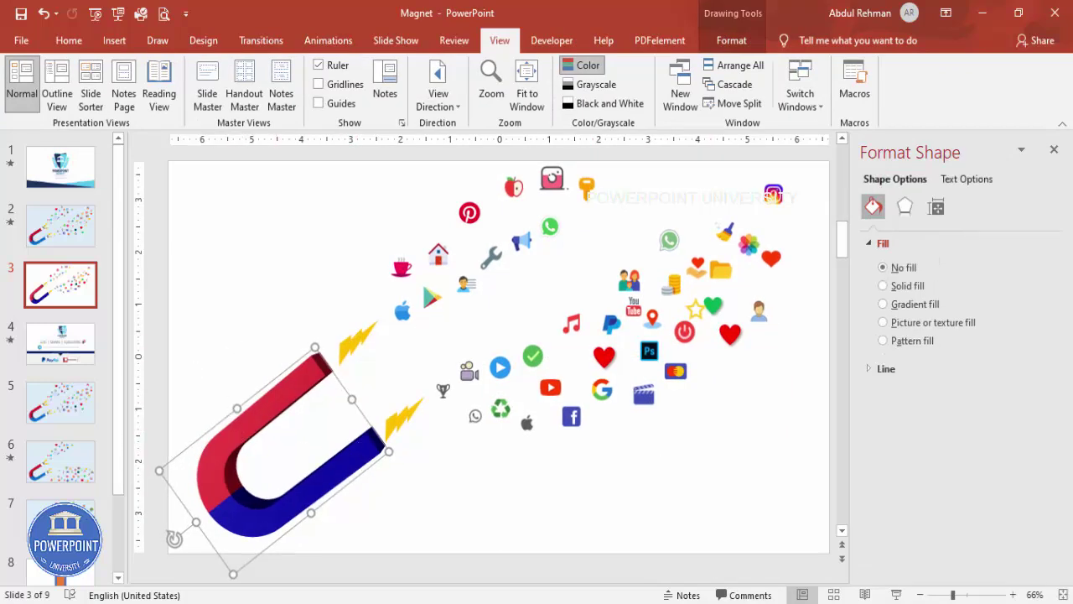
click(1053, 151)
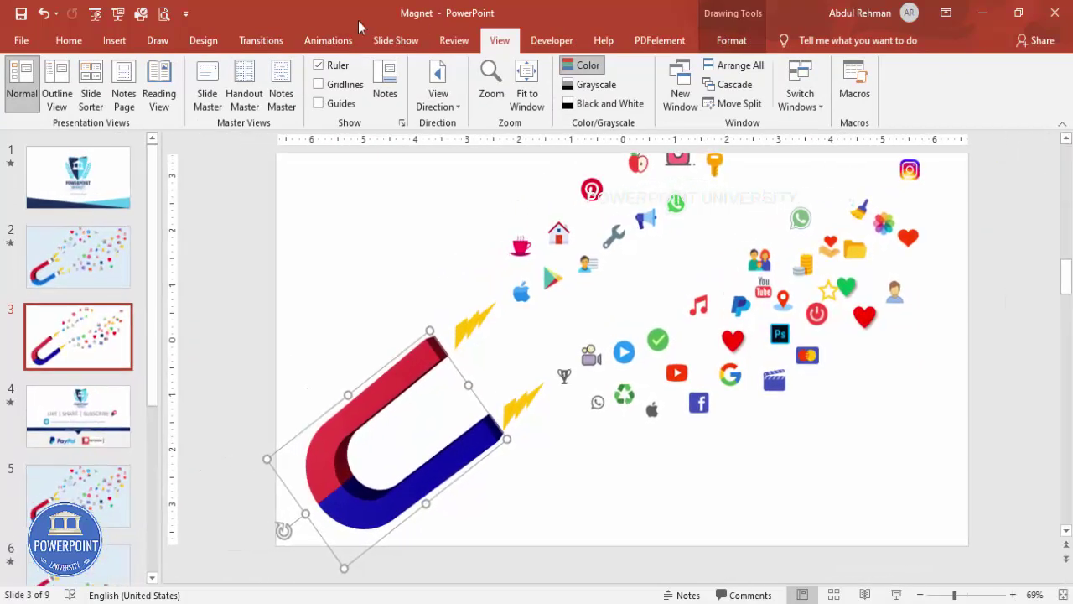
click(342, 44)
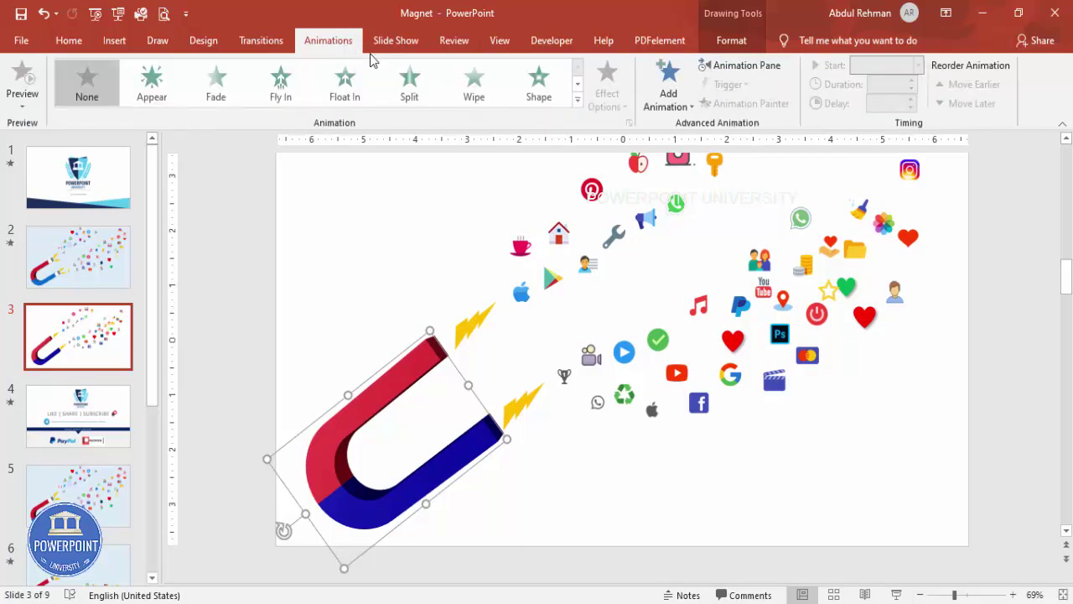
click(770, 66)
click(671, 99)
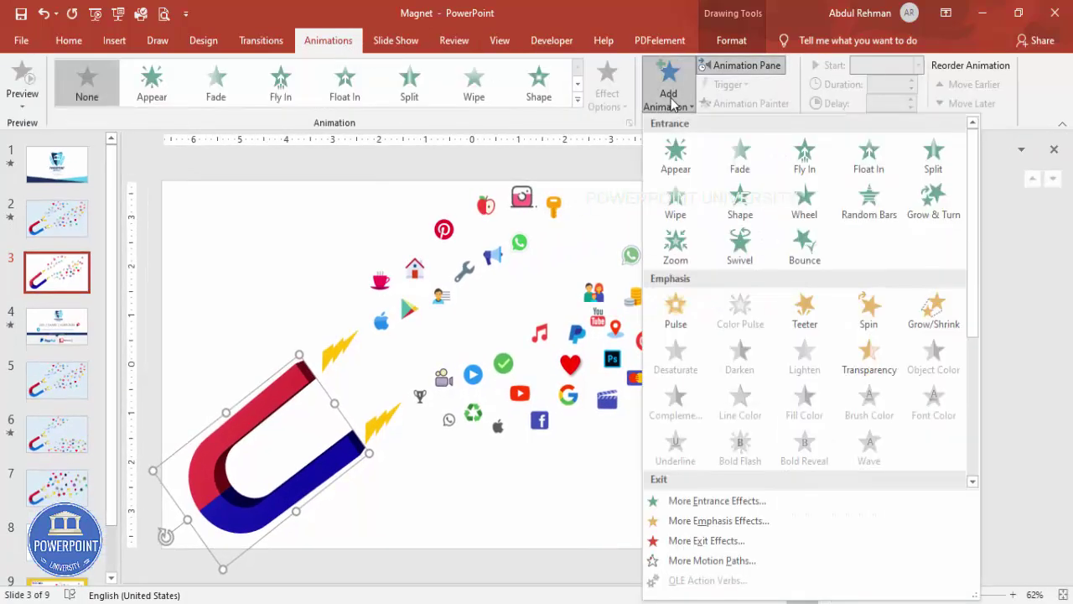
- Give the magnet group a Fly In entrance from the bottom-left
click(809, 172)
click(607, 91)
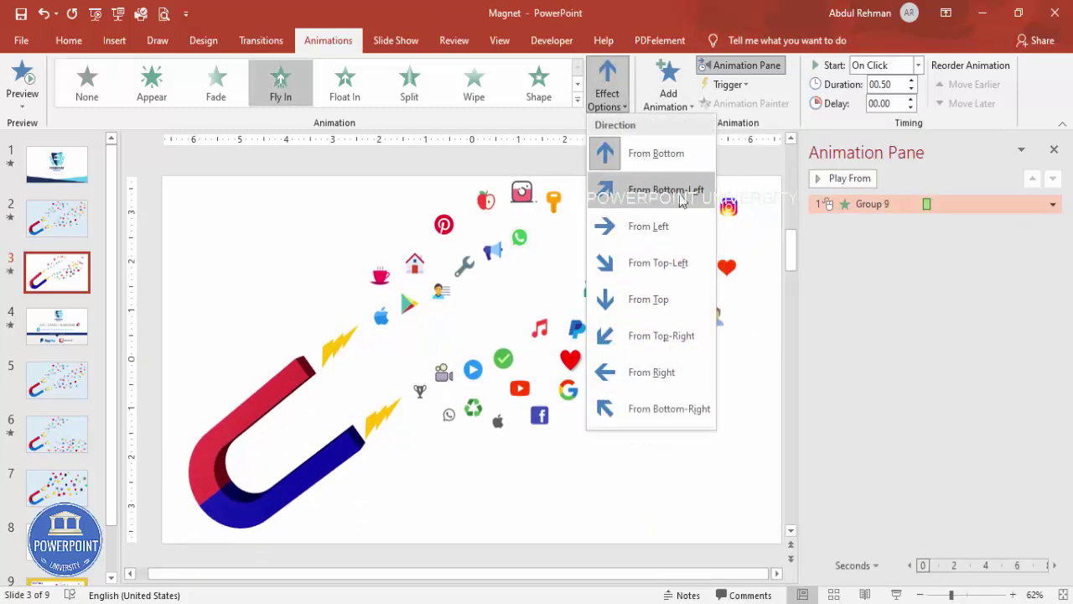
click(671, 192)
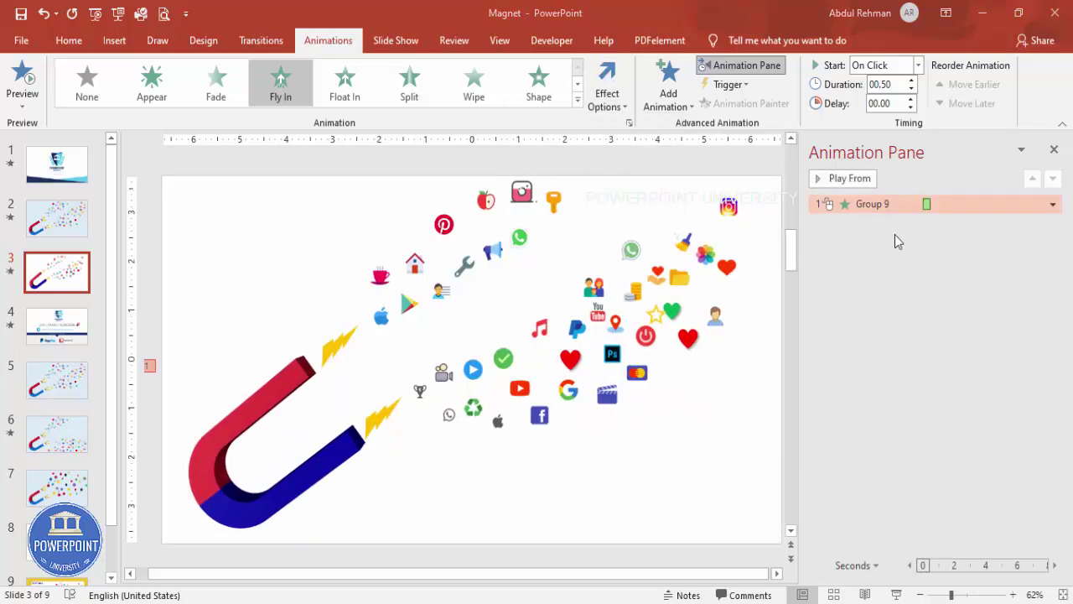
- Set the Group 9 animation duration to 0.3 seconds, then select both lightning bolts
double_click(866, 203)
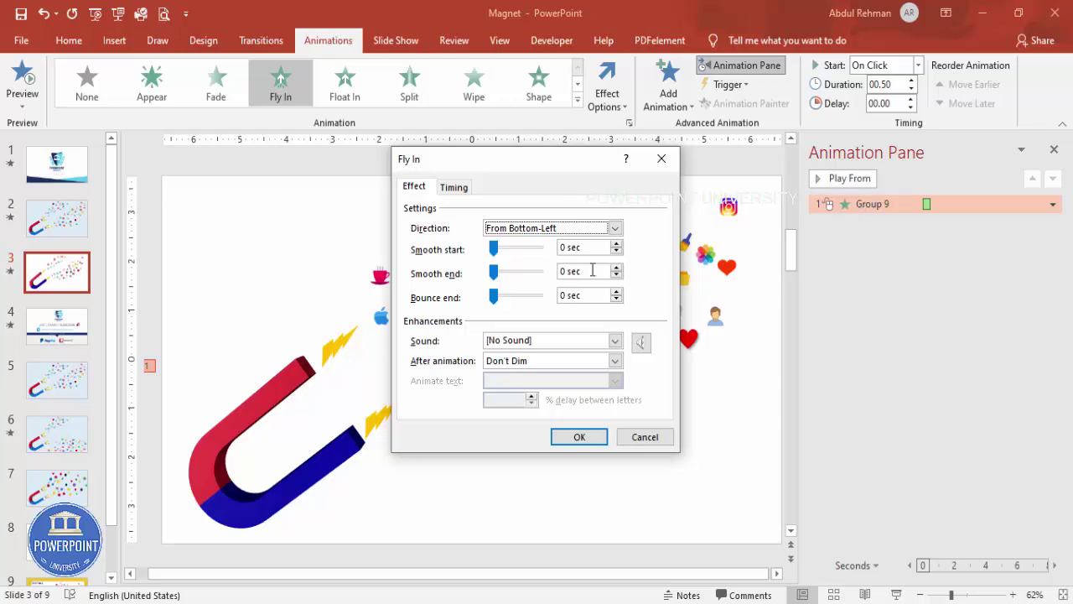
click(454, 187)
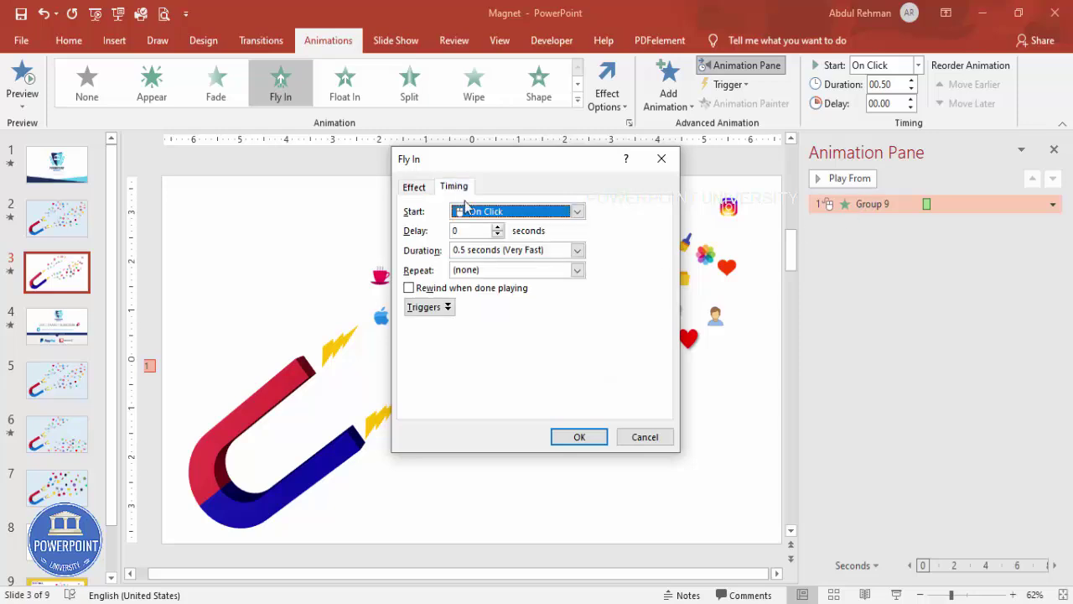
click(466, 250)
click(465, 250)
key(Return)
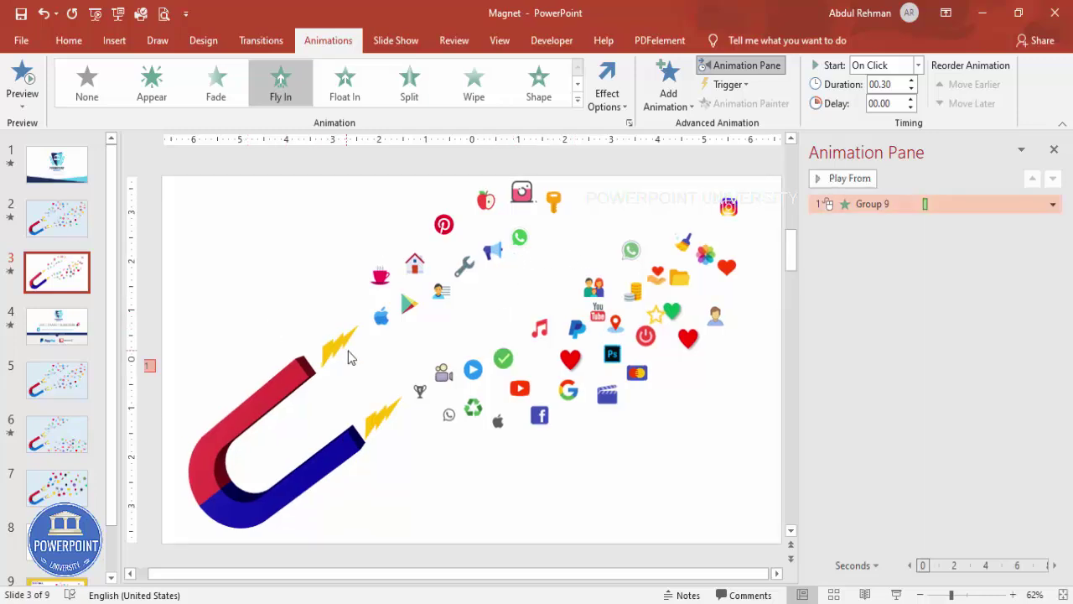
click(348, 357)
shift+click(382, 419)
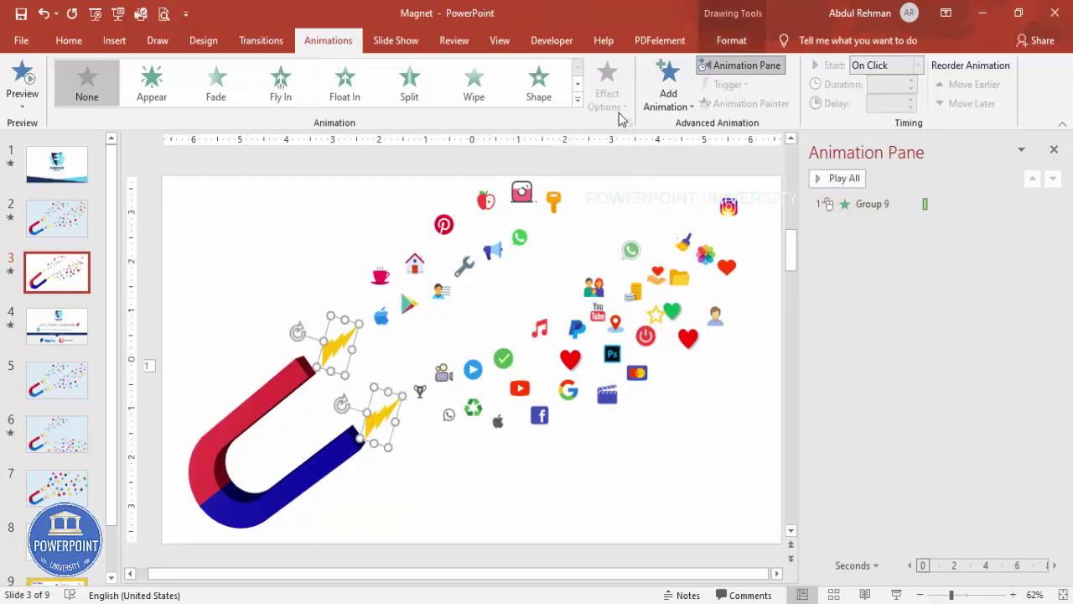
- Apply the Random Bars entrance effect to both lightning bolts
click(668, 88)
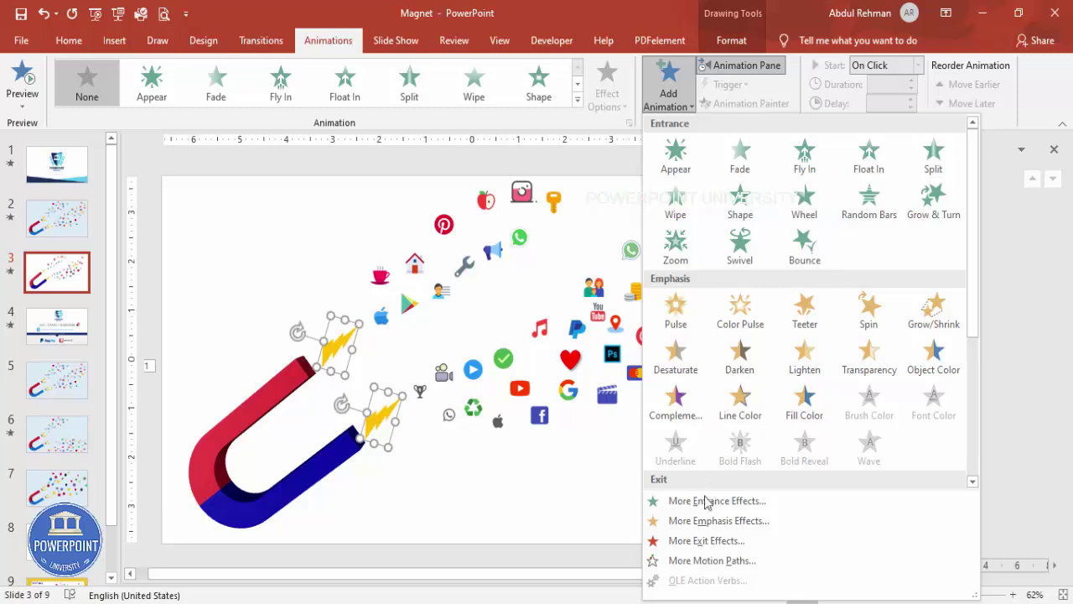
click(714, 502)
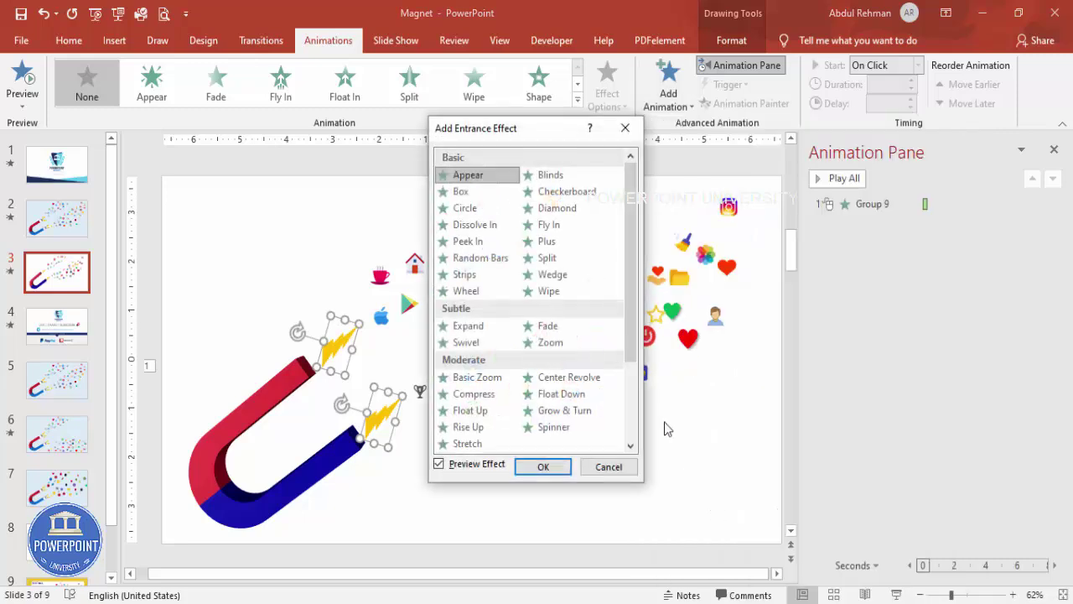
click(487, 259)
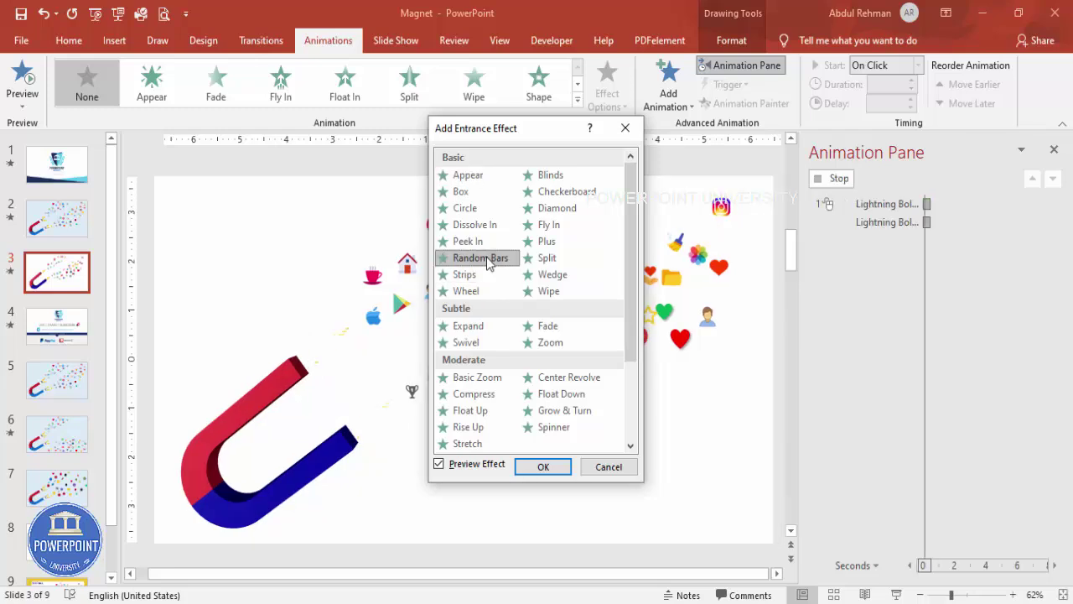
click(559, 467)
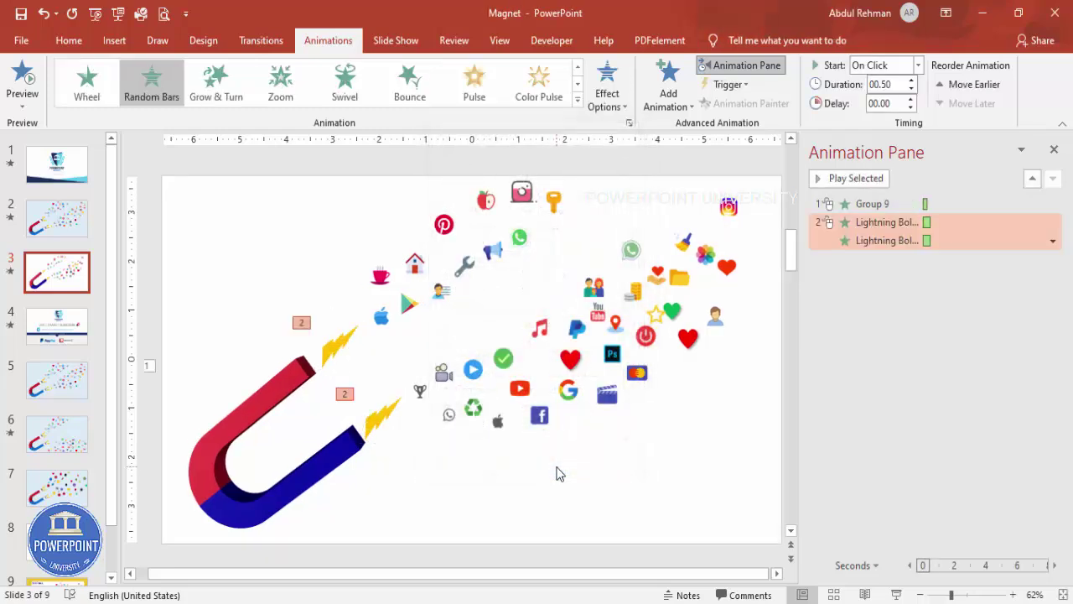
- Set the first bolt to start After Previous and the second With Previous
click(918, 65)
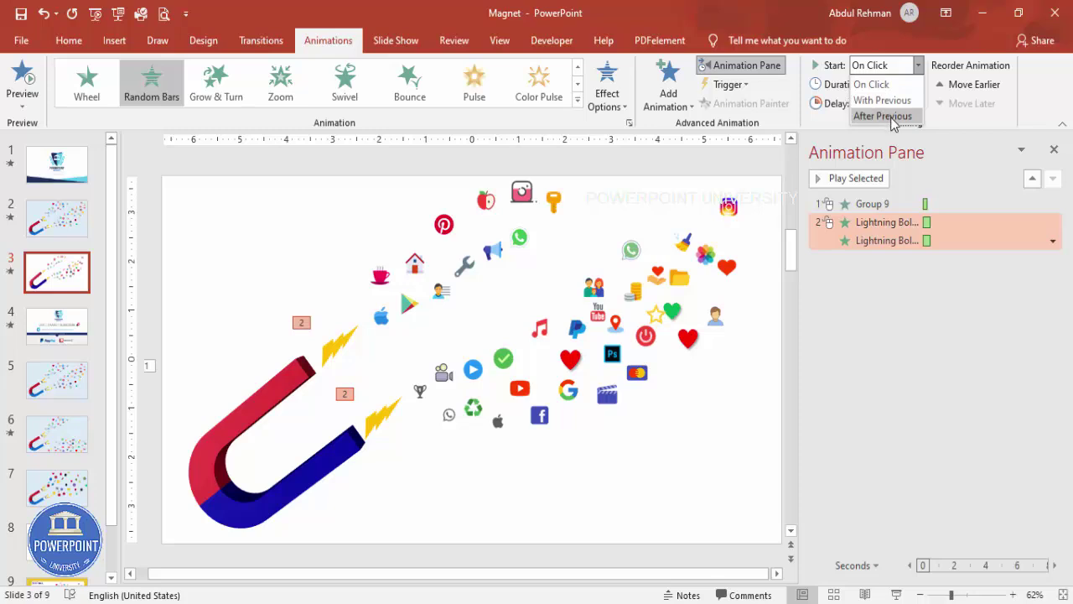
click(883, 117)
click(890, 240)
click(918, 66)
click(881, 99)
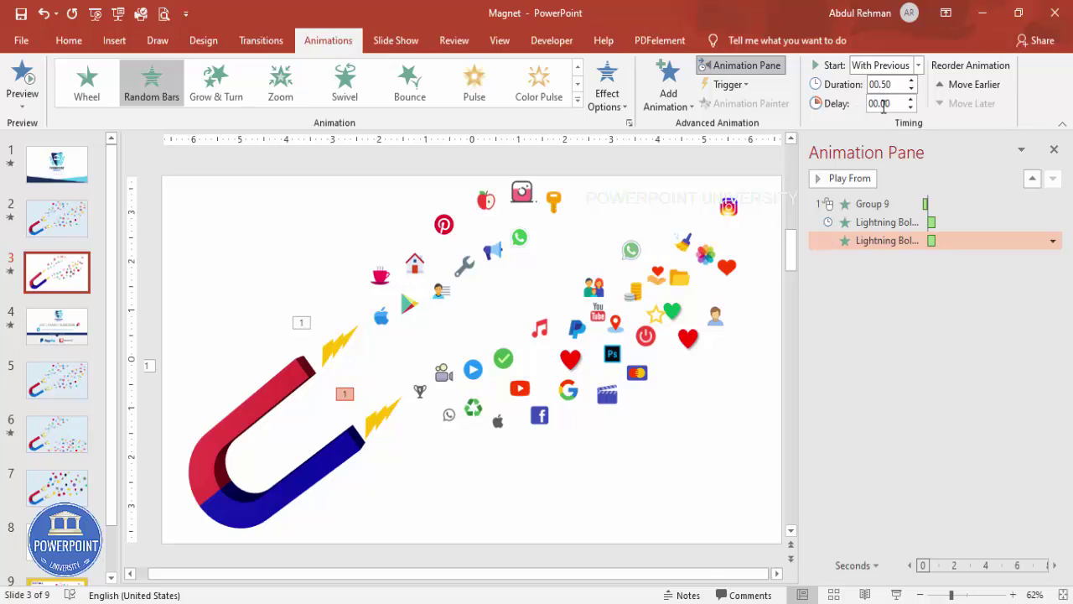
- Change the Random Bars duration to 0.2 seconds in the effect's Timing settings
click(880, 225)
right_click(914, 228)
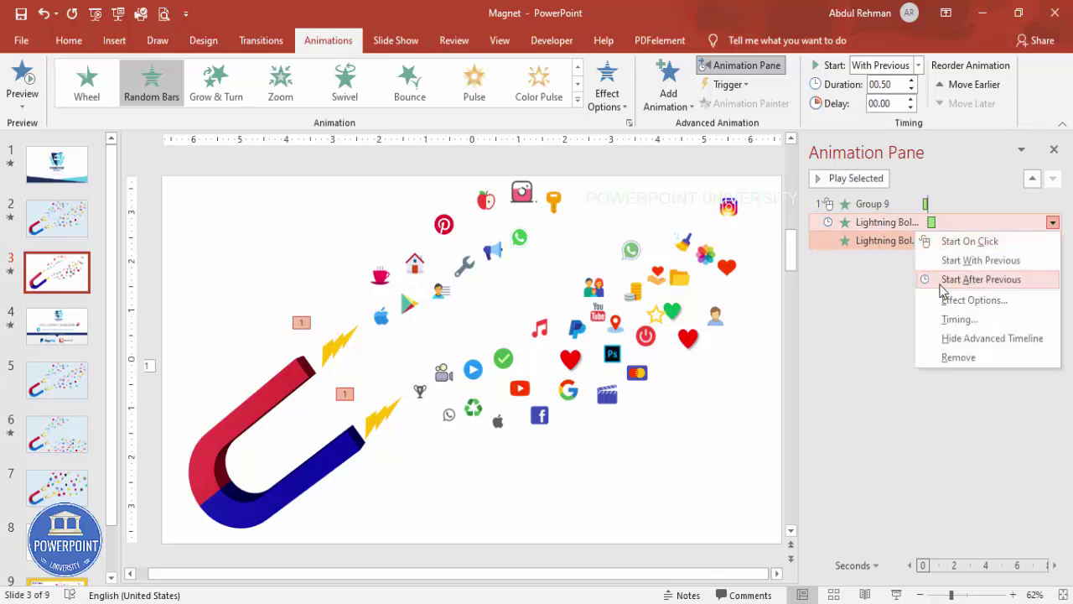
click(972, 300)
click(456, 208)
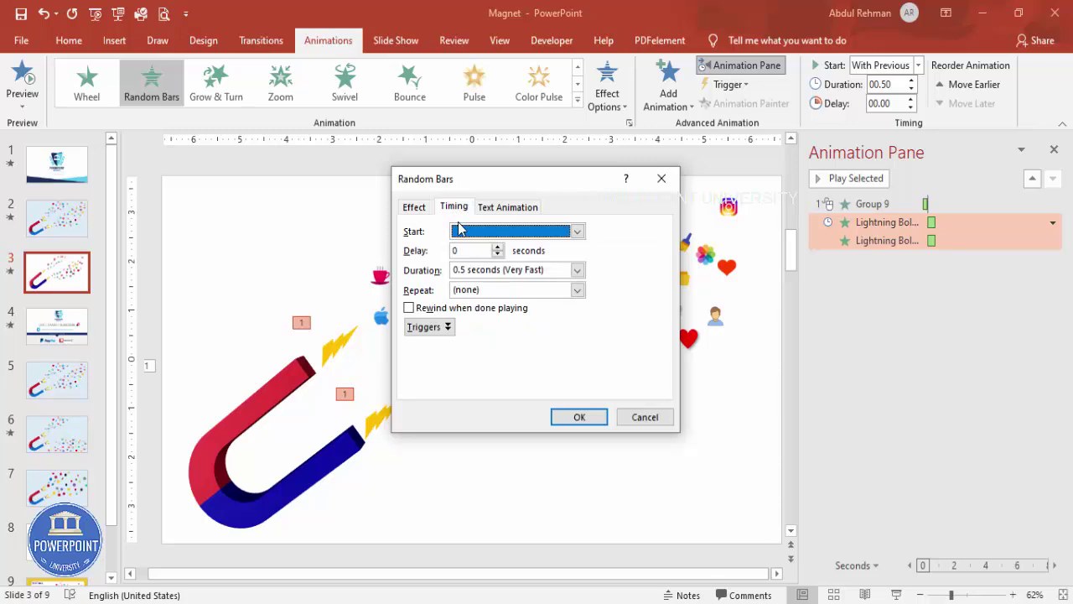
click(463, 270)
click(467, 270)
key(BackSpace)
text(2)
key(Return)
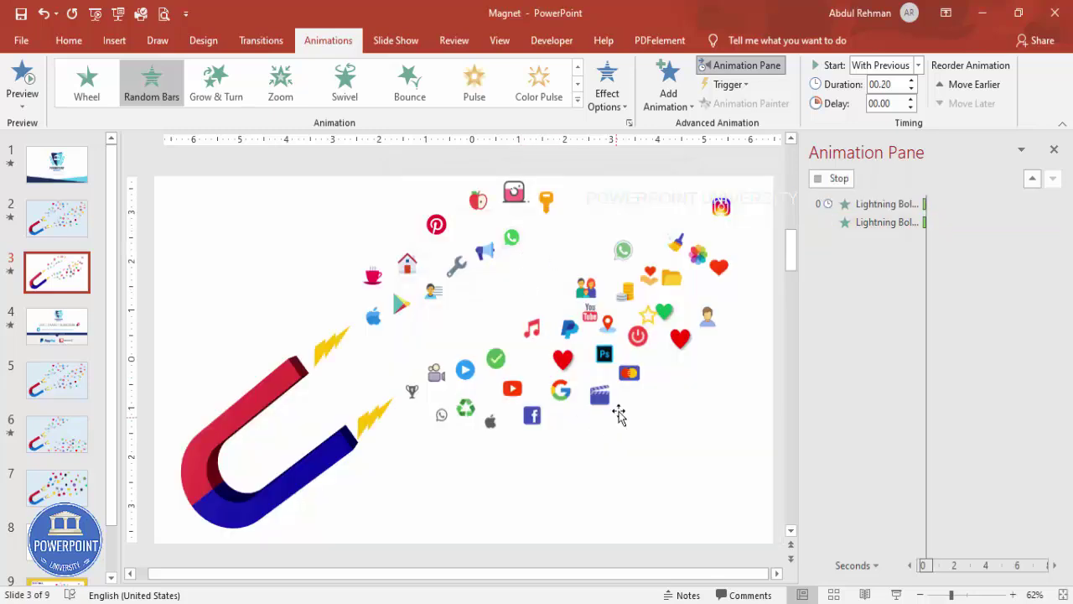
click(469, 470)
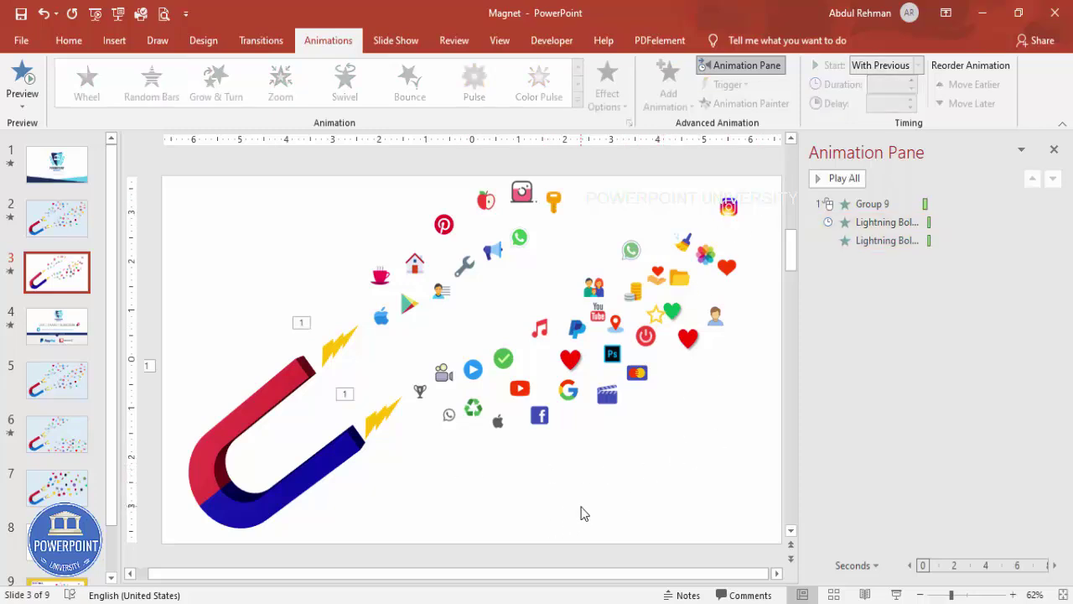
- Select all the scattered app icons on the slide
drag(582, 500, 401, 311)
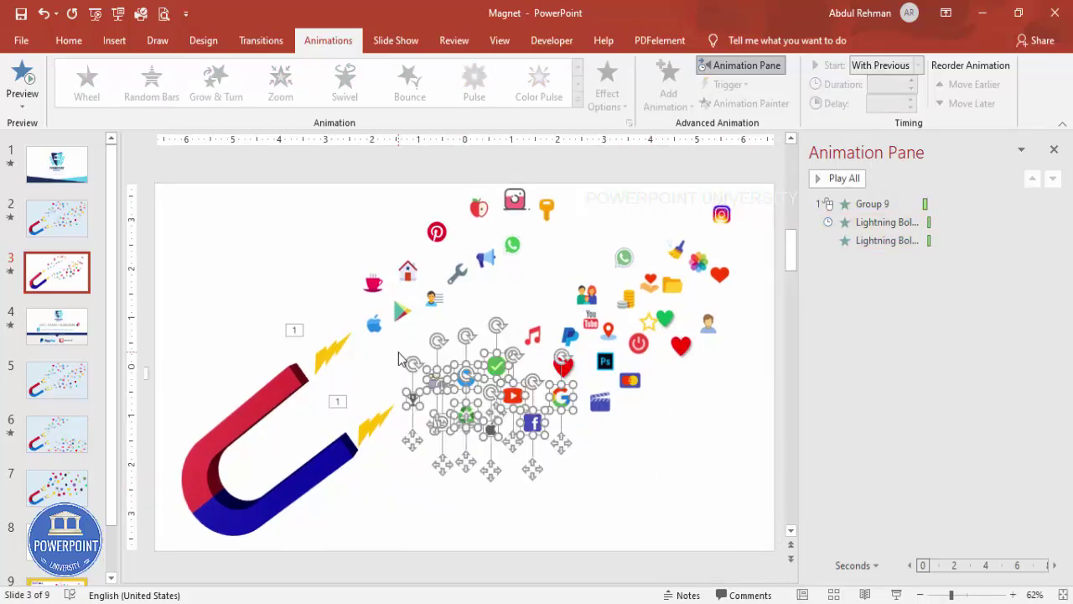
drag(716, 423, 513, 268)
drag(745, 171, 660, 327)
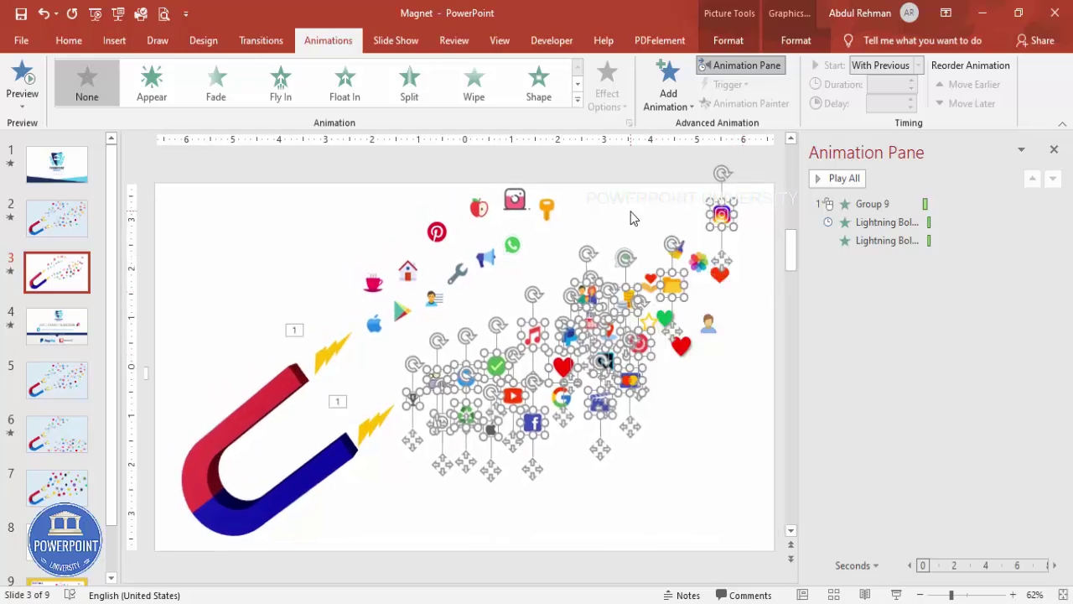
drag(744, 412, 656, 300)
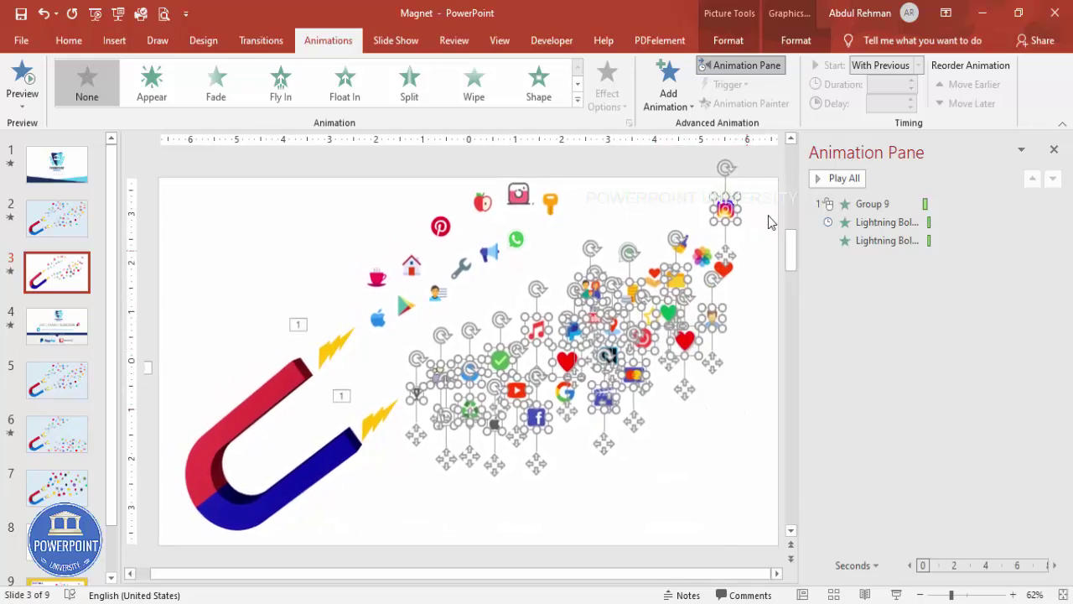
drag(637, 193, 742, 304)
shift+click(726, 204)
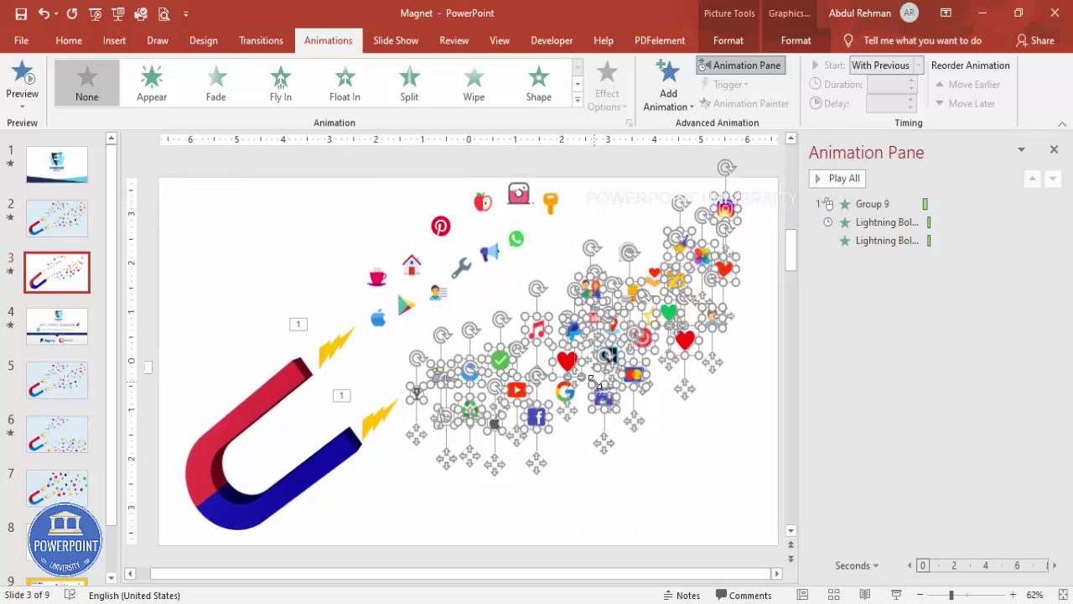
drag(307, 242, 445, 336)
drag(407, 196, 555, 302)
shift+click(520, 194)
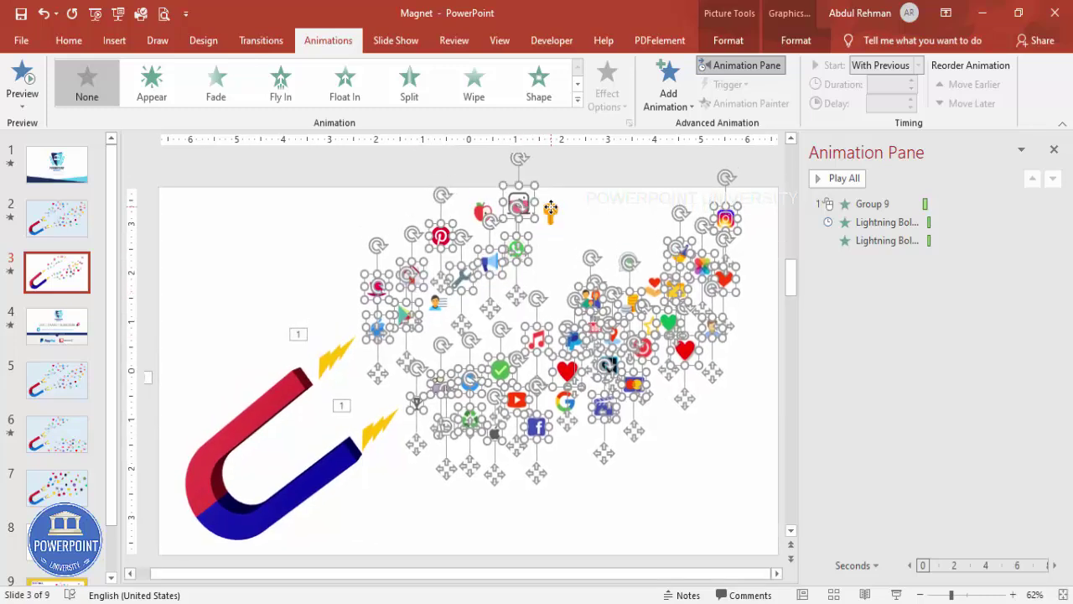
shift+click(444, 308)
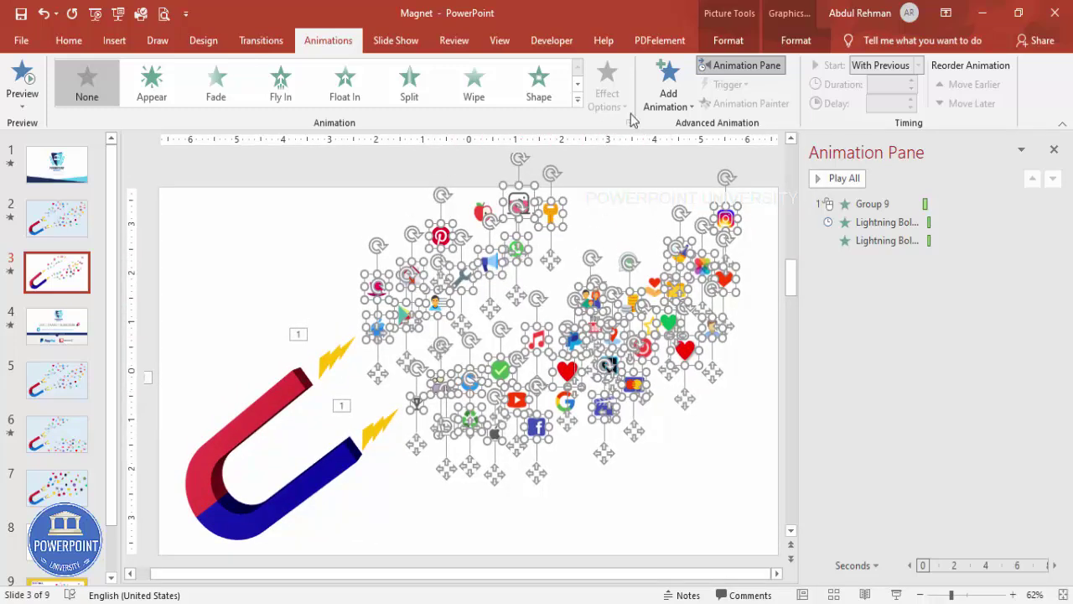
- Give the selected icons a Fly In entrance from the top-right
click(668, 84)
click(721, 506)
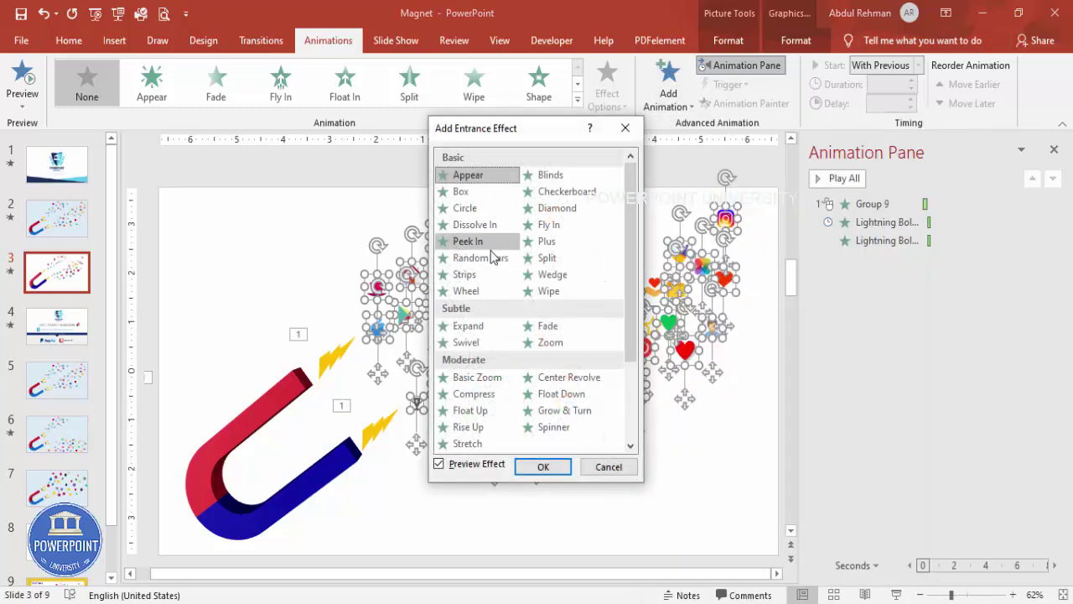
click(553, 226)
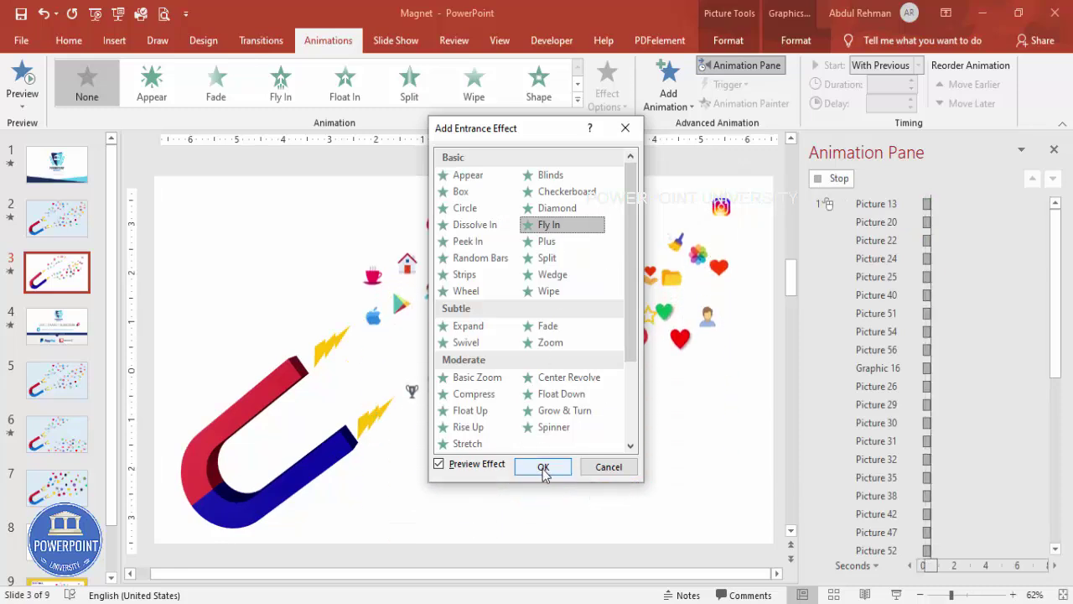
click(543, 467)
click(607, 88)
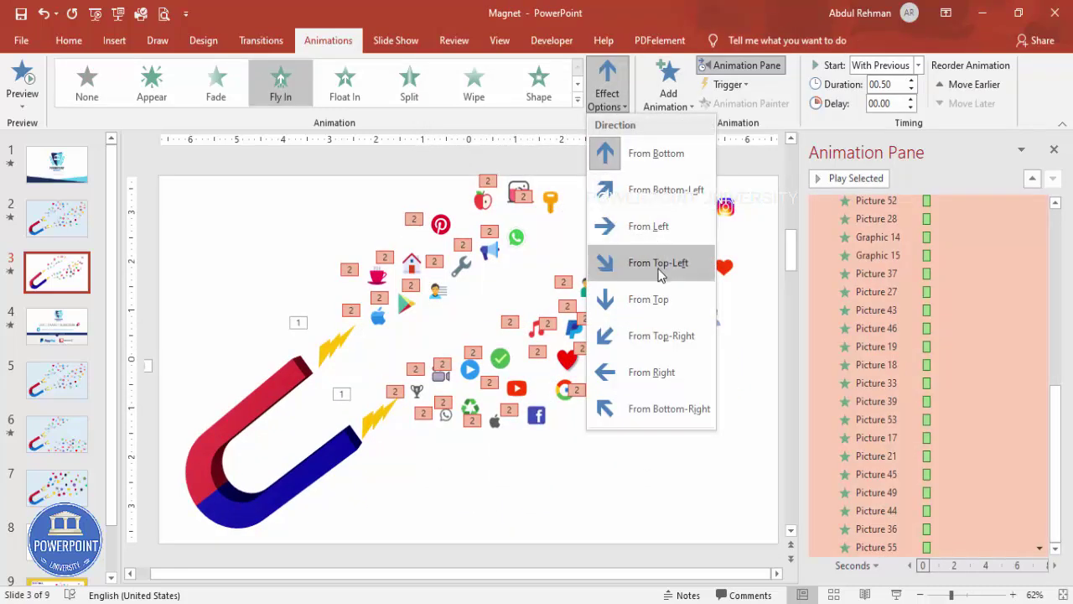
click(689, 338)
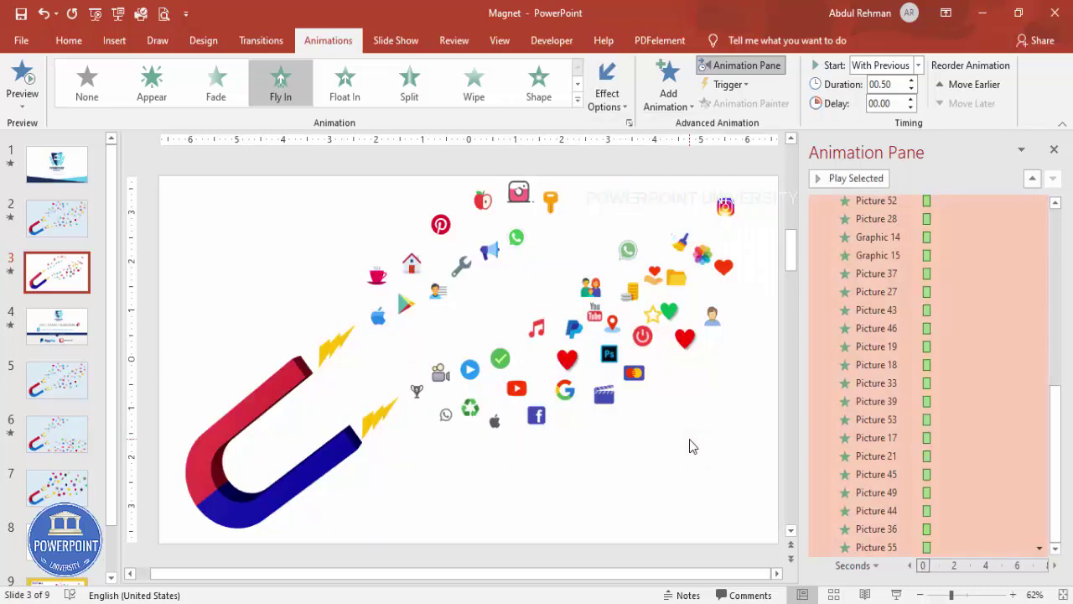
click(663, 456)
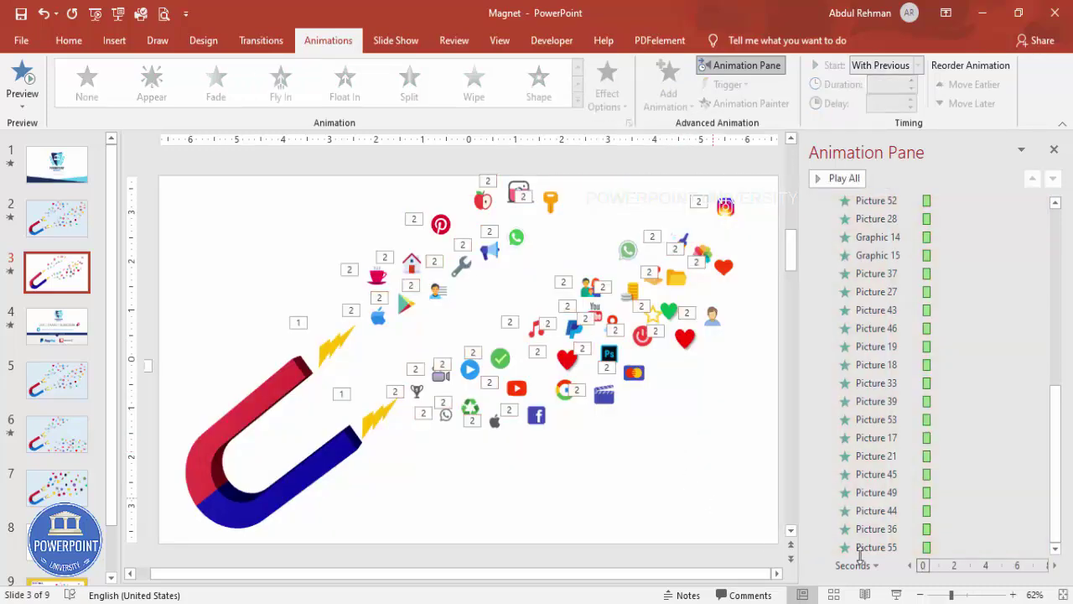
- Preview the slide show, then check which icons lack an animation
click(898, 594)
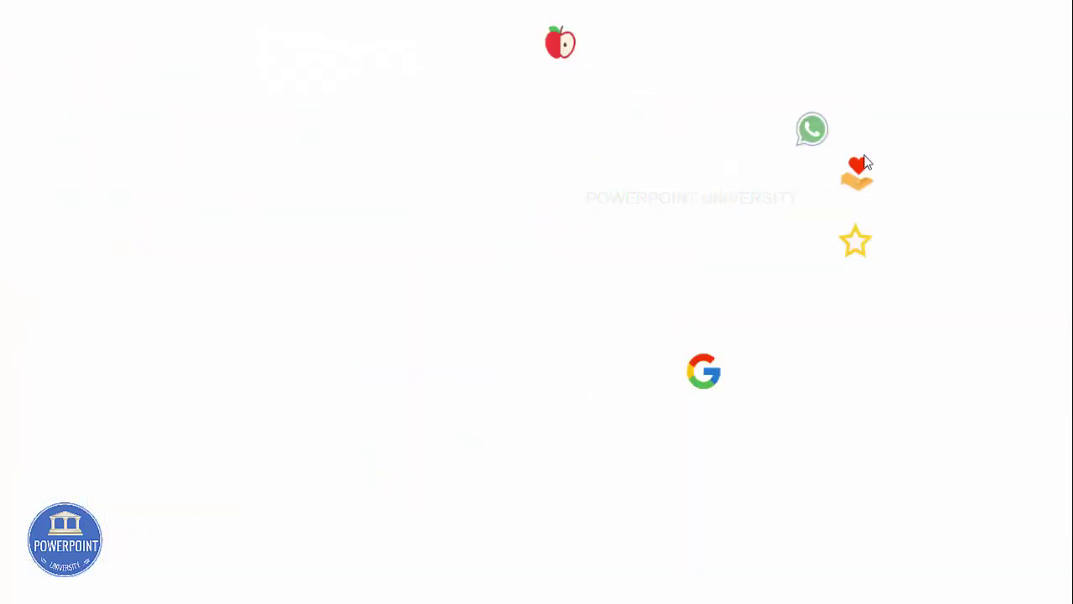
key(Escape)
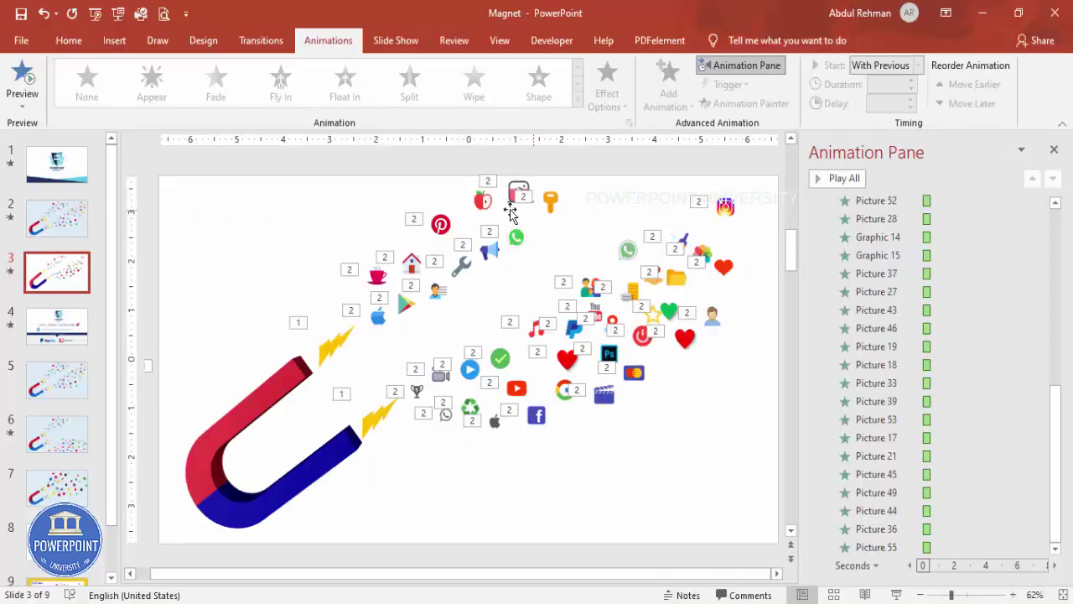
click(489, 205)
click(732, 274)
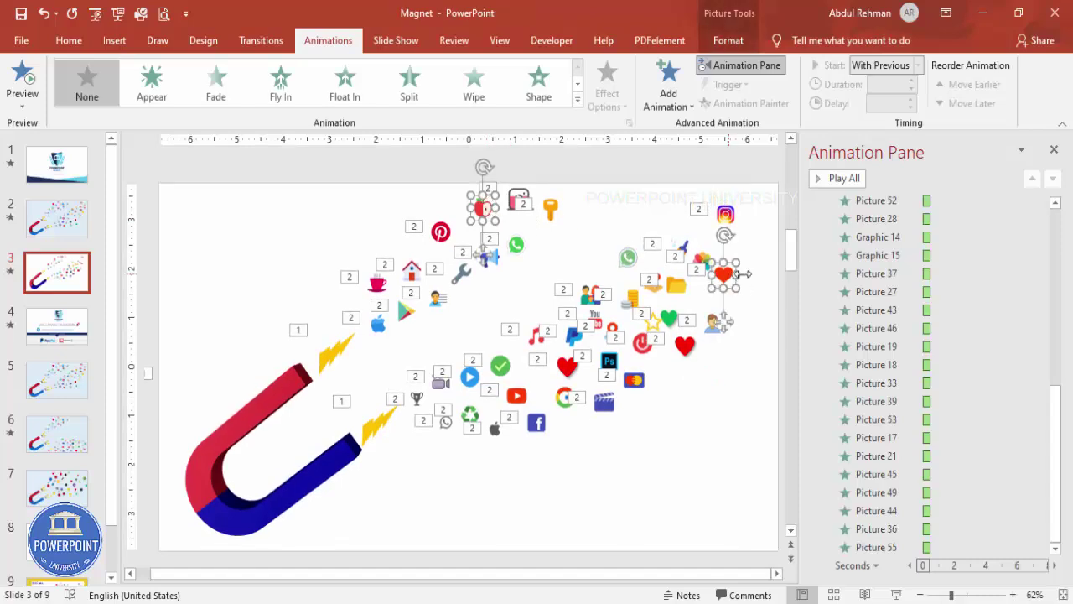
ctrl+click(731, 277)
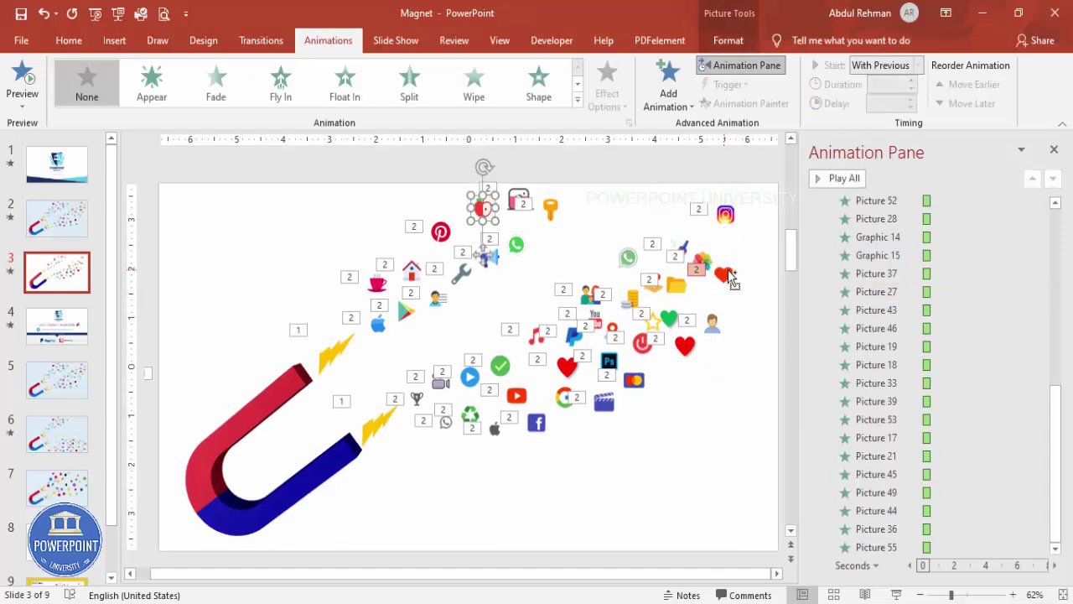
ctrl+click(688, 352)
ctrl+click(687, 352)
ctrl+click(713, 324)
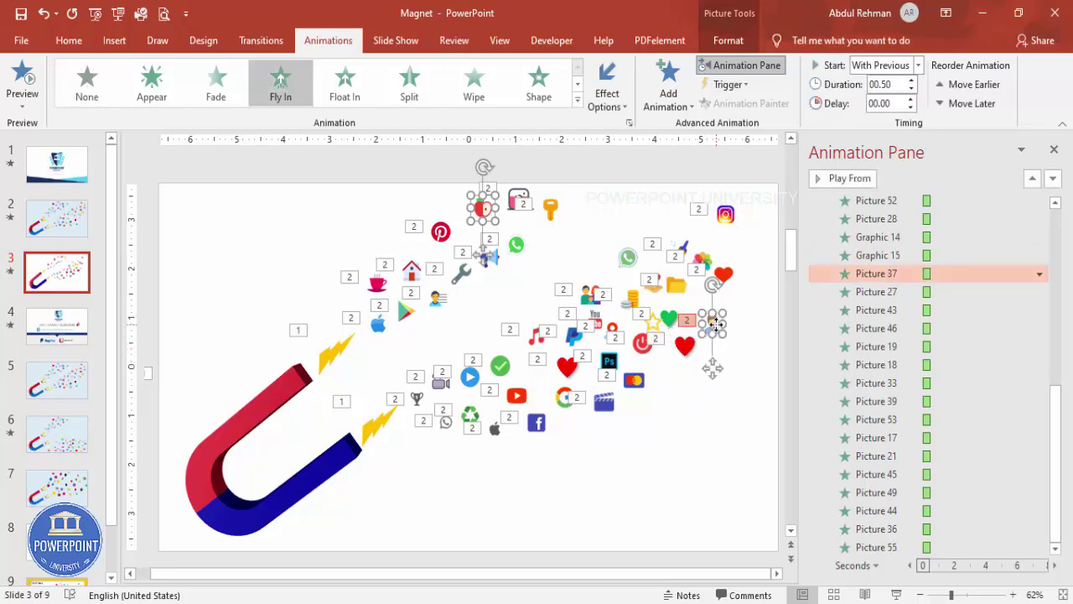
ctrl+click(714, 395)
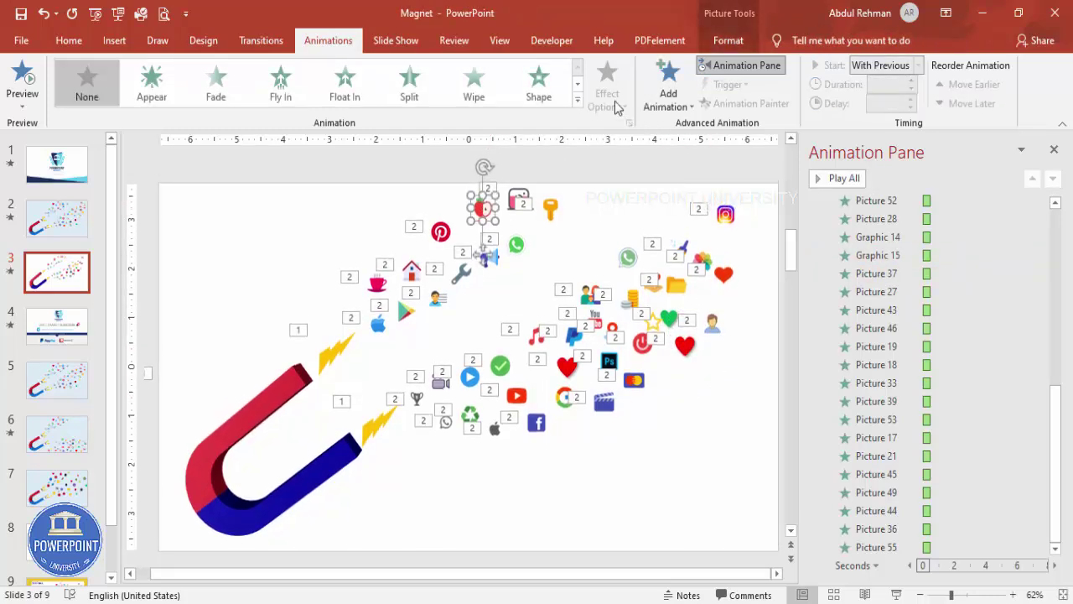
- Copy the Pinterest icon's Fly In onto the apple with Animation Painter and play the show
click(438, 231)
click(729, 103)
click(483, 203)
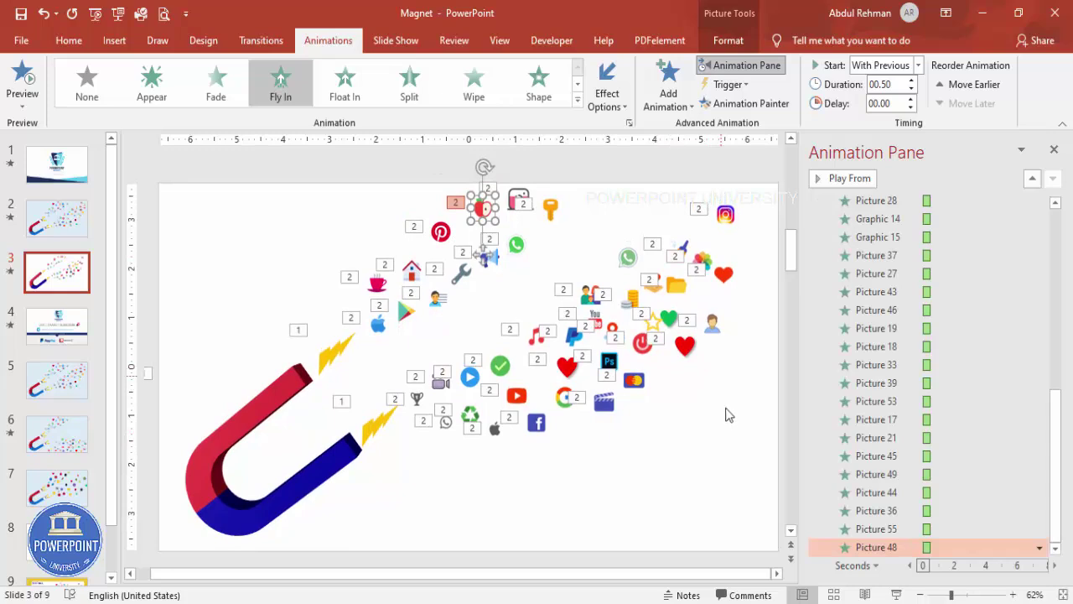
click(692, 414)
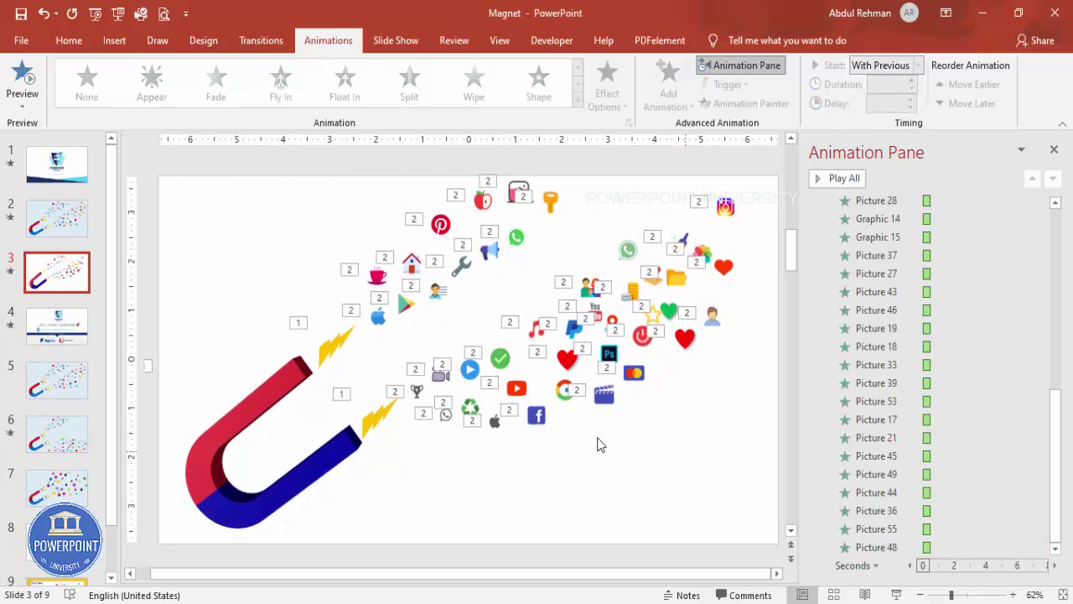
click(897, 593)
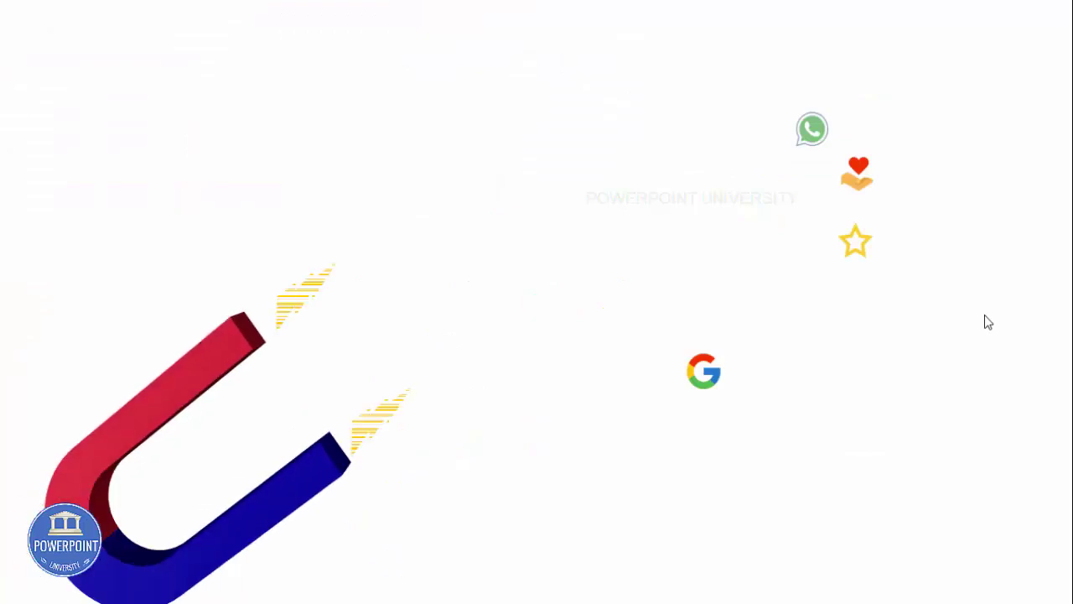